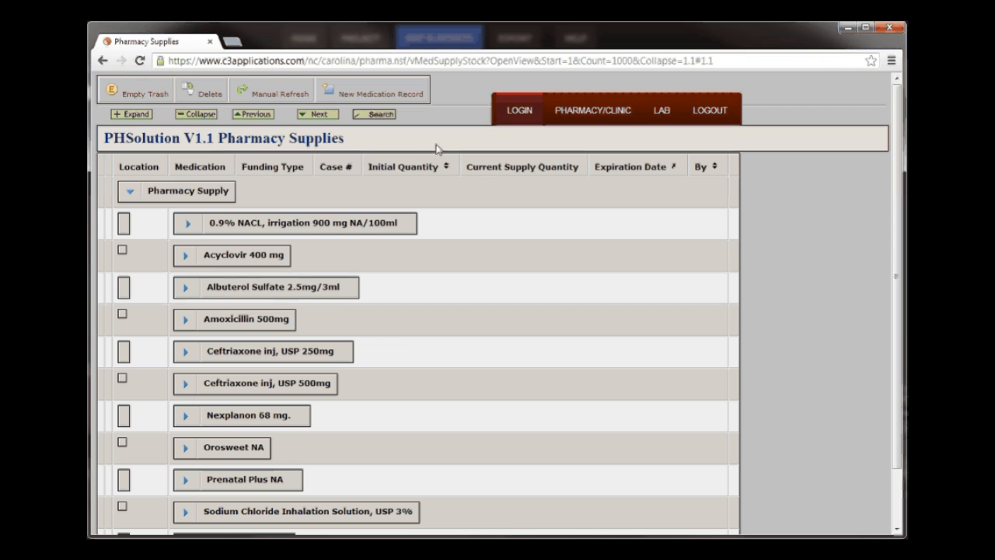
# - Create a new medication record and select Prenatal Plus - NA, supplied as bottle, as its item
pyautogui.click(186, 483)
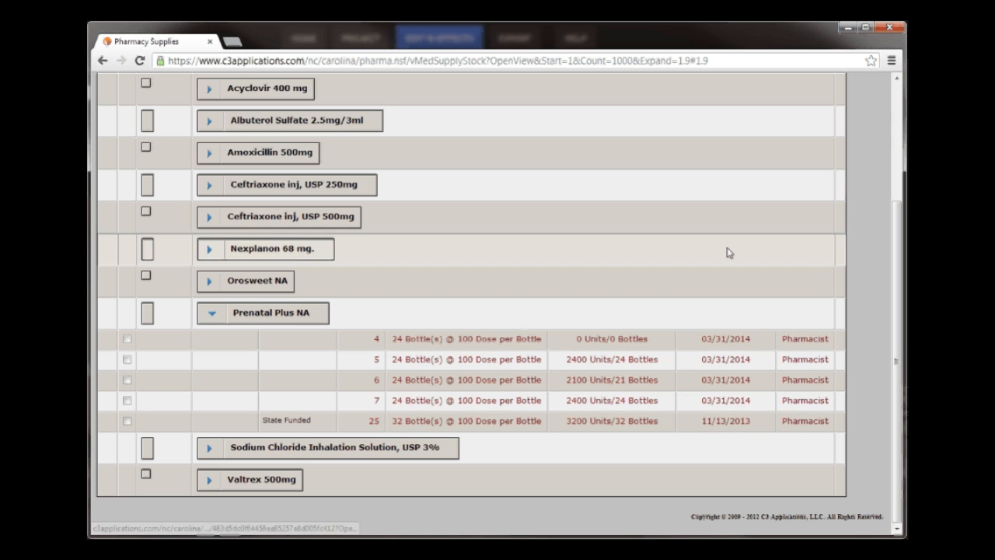
pyautogui.scroll(2, 879, 101)
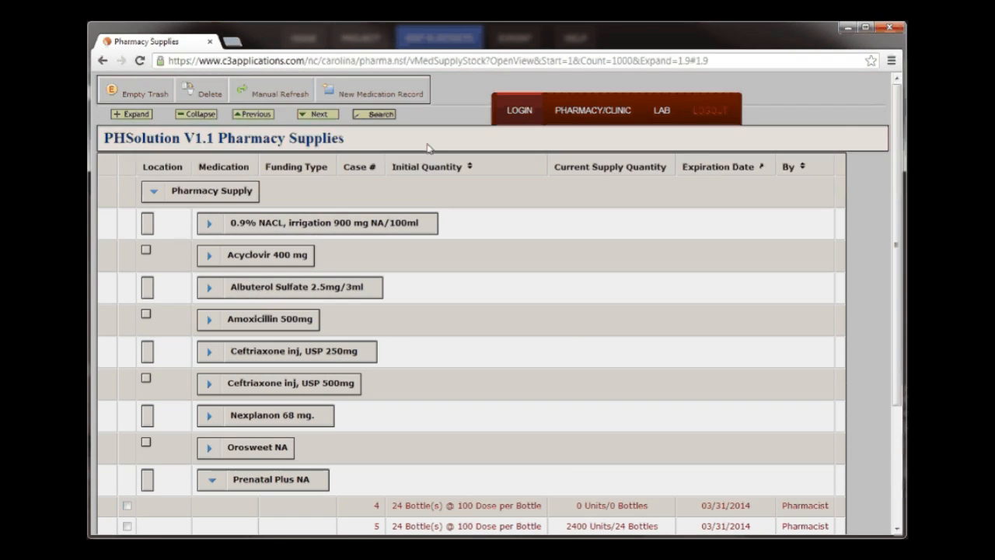
pyautogui.click(378, 93)
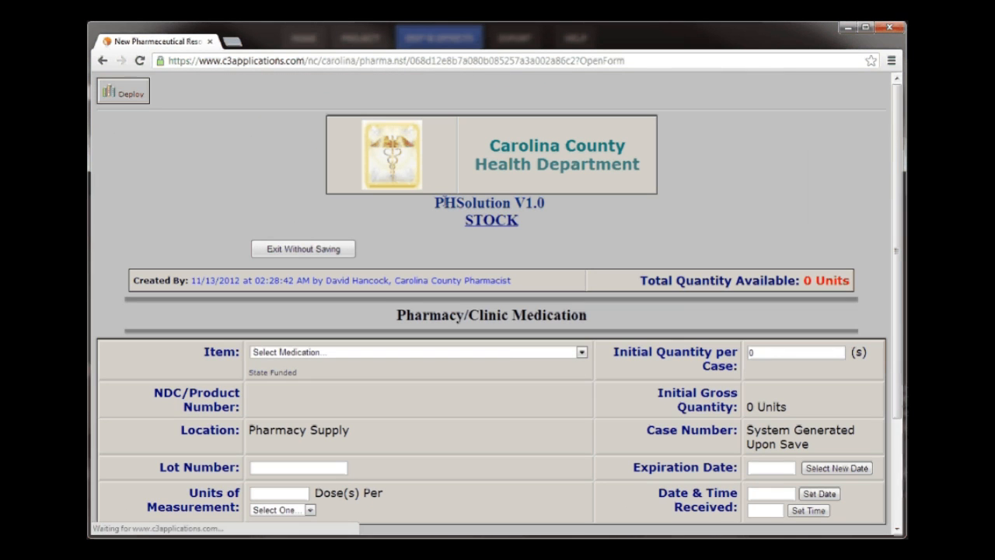
pyautogui.click(582, 353)
pyautogui.moveTo(583, 392); pyautogui.dragTo(590, 446)
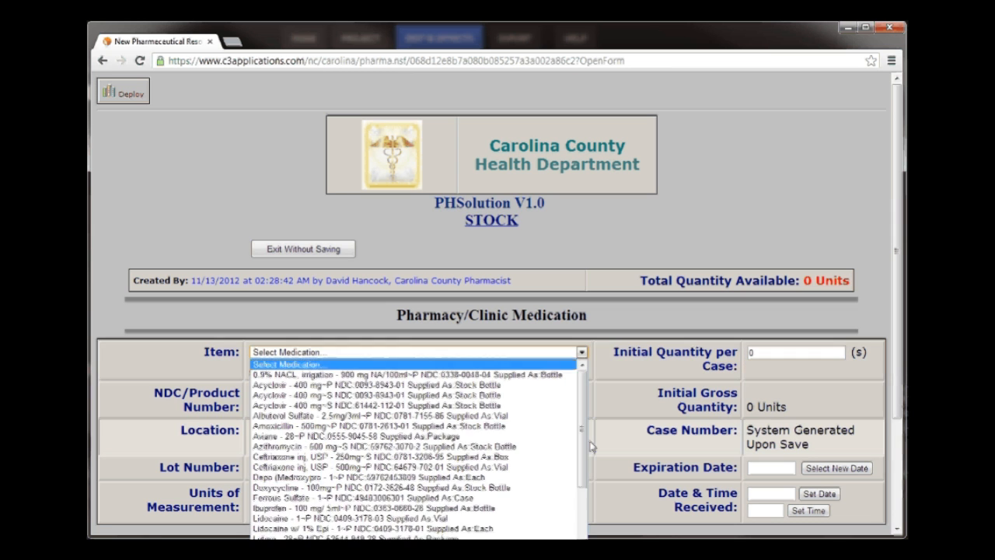
pyautogui.click(584, 524)
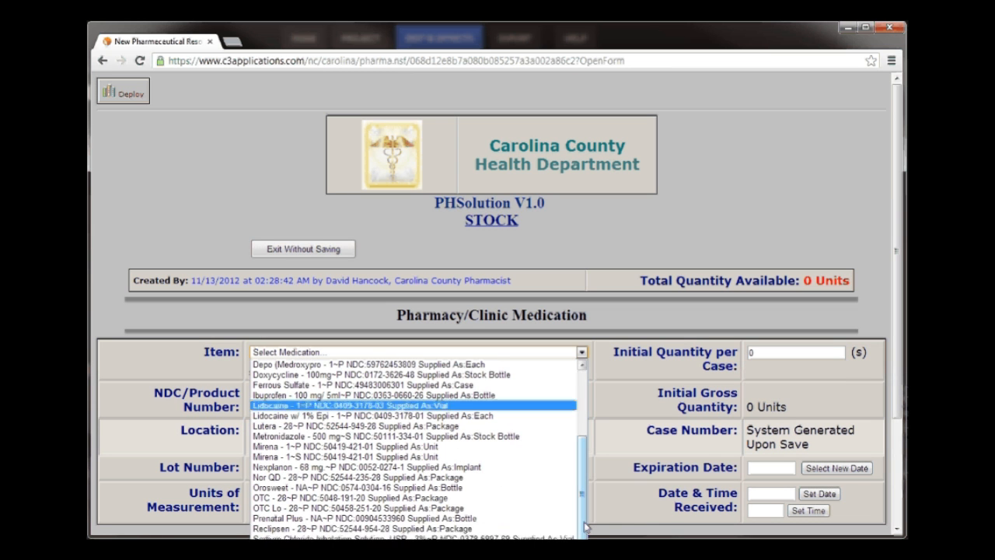
pyautogui.click(509, 523)
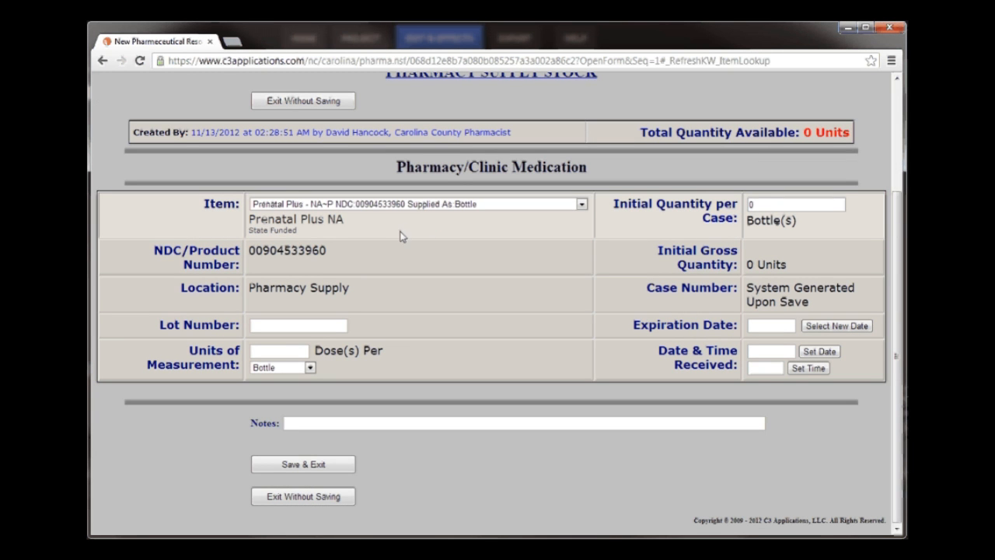
# - Set the lot number to 9999 and the units of measurement to 100 doses per bottle
pyautogui.click(332, 325)
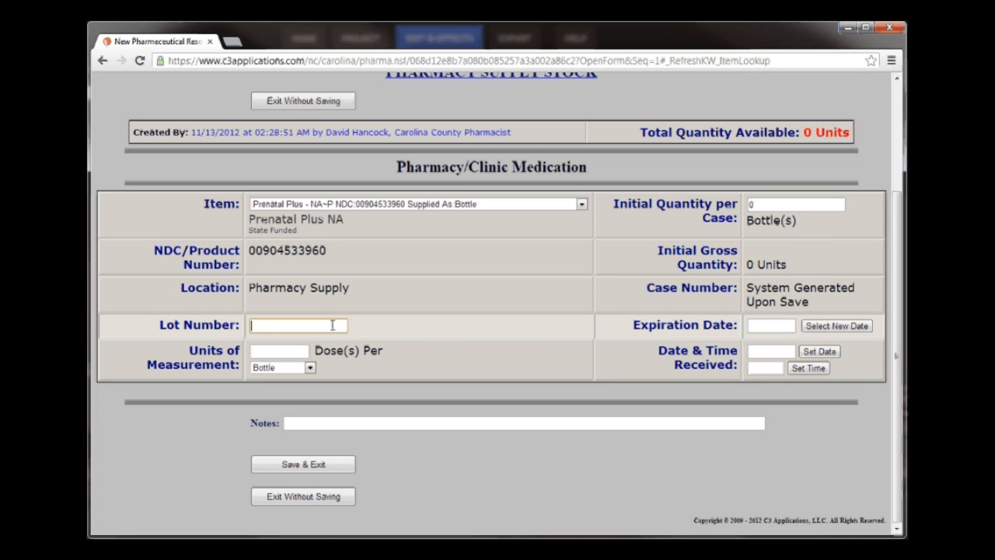
pyautogui.write('999')
pyautogui.click(298, 341)
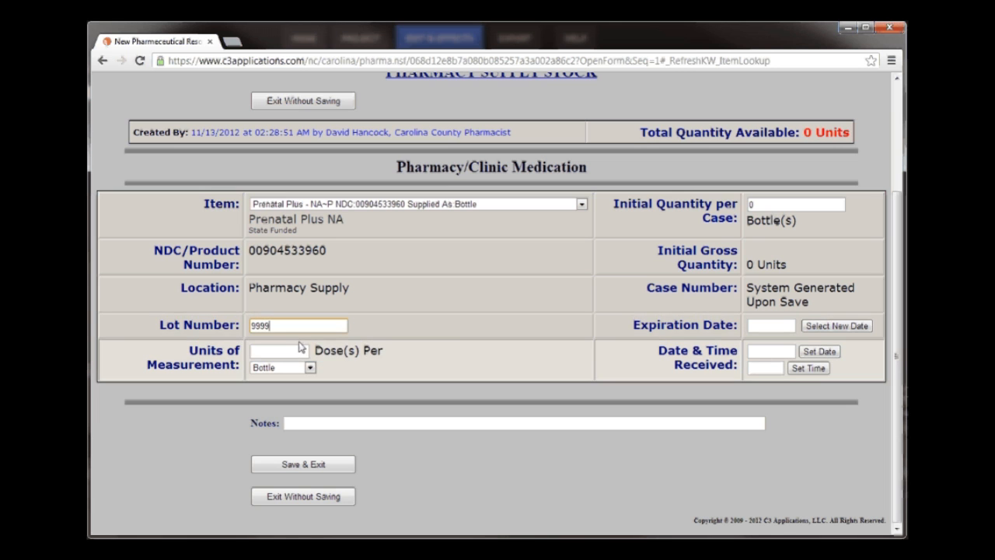
pyautogui.click(295, 348)
pyautogui.write('1')
pyautogui.press('Down')
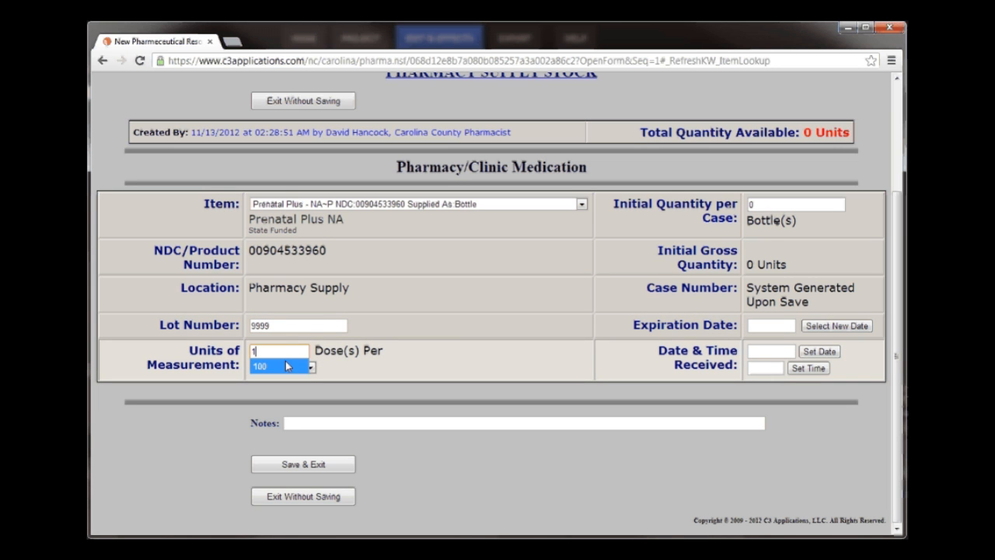
pyautogui.press('Return')
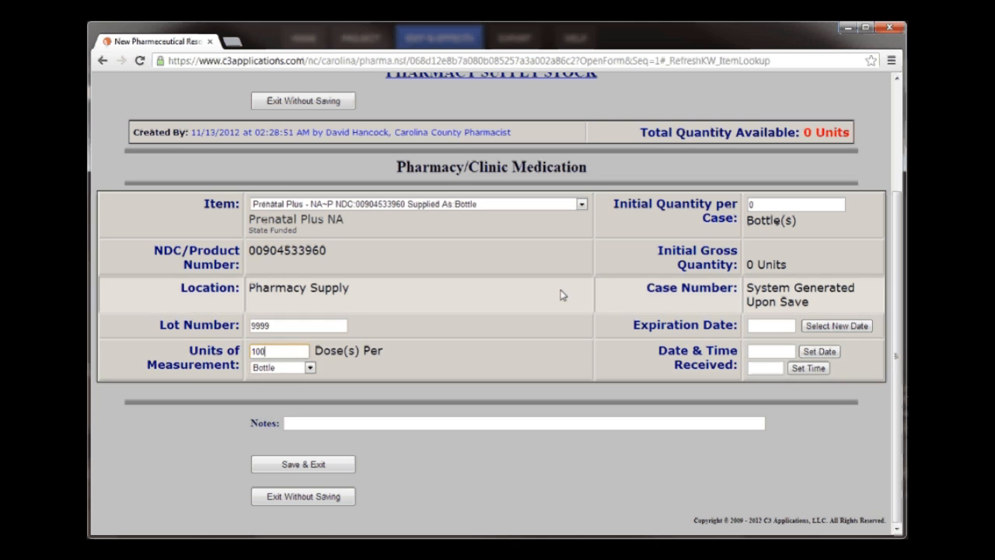
# - Set the initial quantity per case to 32 bottles
pyautogui.click(760, 206)
pyautogui.press('BackSpace')
pyautogui.write('32')
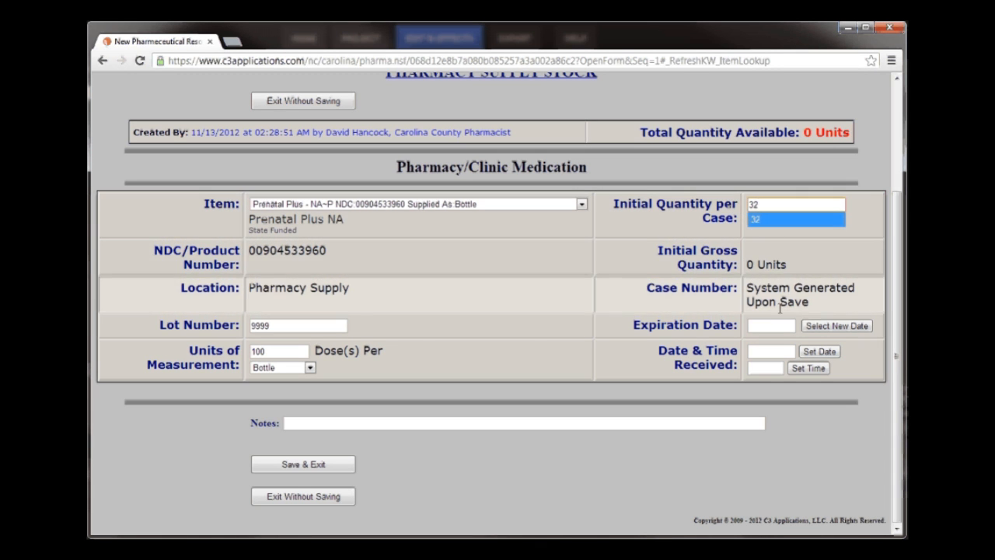
# - Set the medication's expiration date to 11/13/2013
pyautogui.click(837, 326)
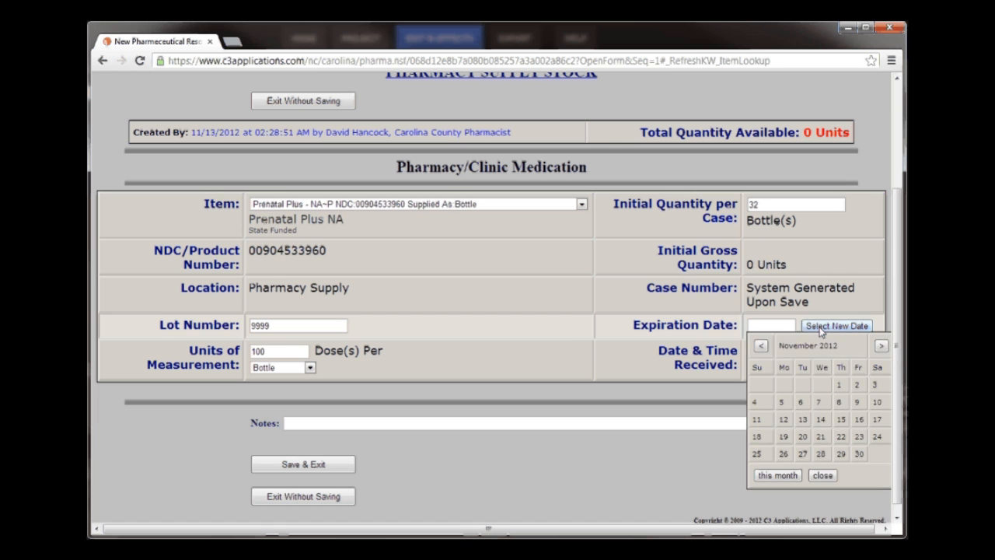
pyautogui.click(882, 346)
pyautogui.tripleClick(881, 346)
pyautogui.tripleClick(881, 346)
pyautogui.doubleClick(881, 346)
pyautogui.click(881, 347)
pyautogui.click(882, 347)
pyautogui.click(882, 347)
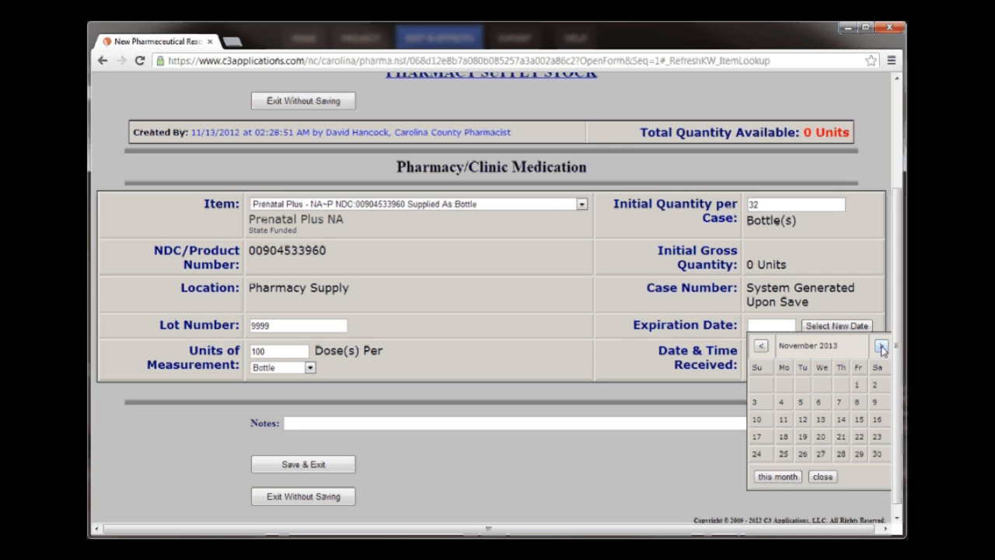
pyautogui.click(822, 419)
# - Fill in the received date and time as 11/13/2012 02:29, and save the medication record
pyautogui.click(819, 352)
pyautogui.click(815, 367)
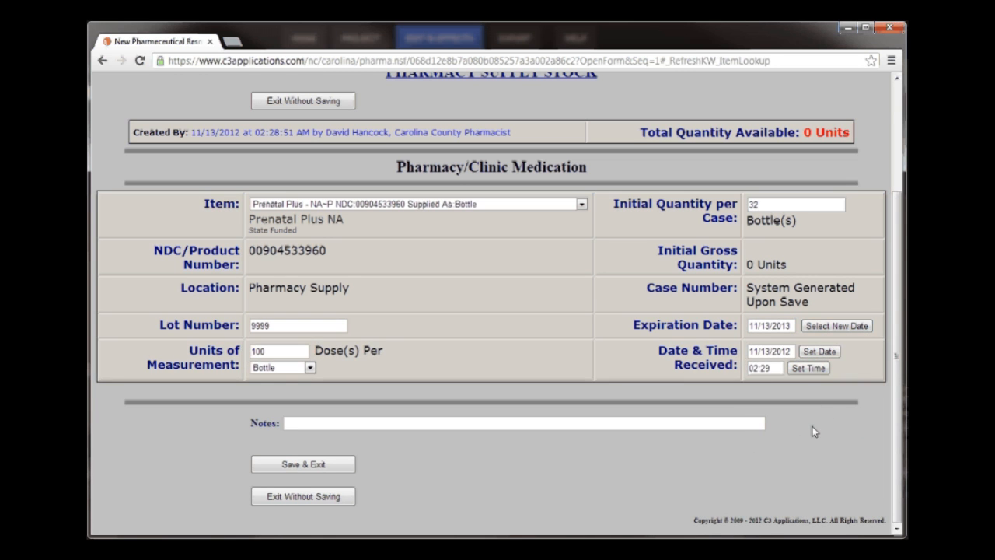
pyautogui.click(327, 465)
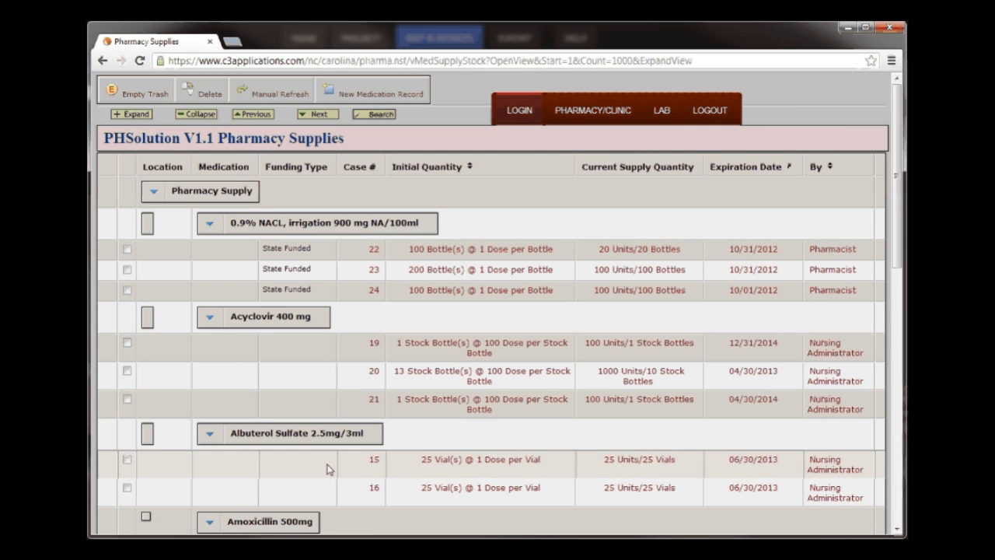
# - Open the Prenatal Plus stock record for case 26, review its details and case number, and return to the supply list
pyautogui.click(202, 117)
pyautogui.click(130, 191)
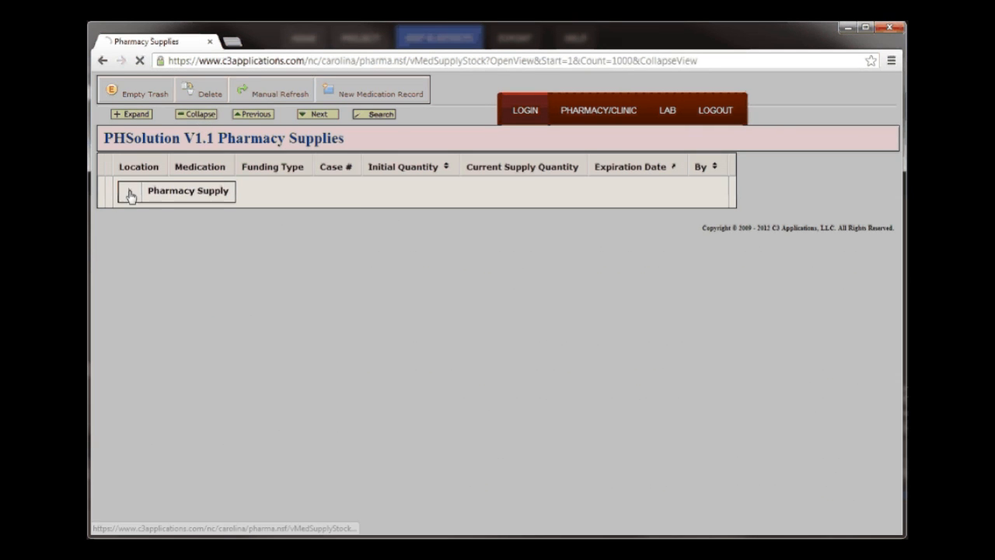
pyautogui.click(187, 421)
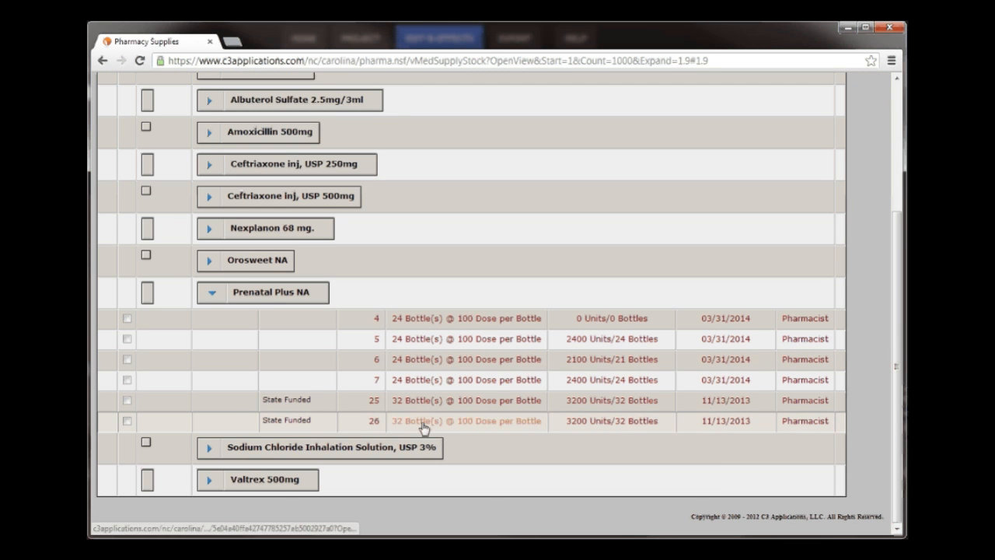
pyautogui.click(462, 425)
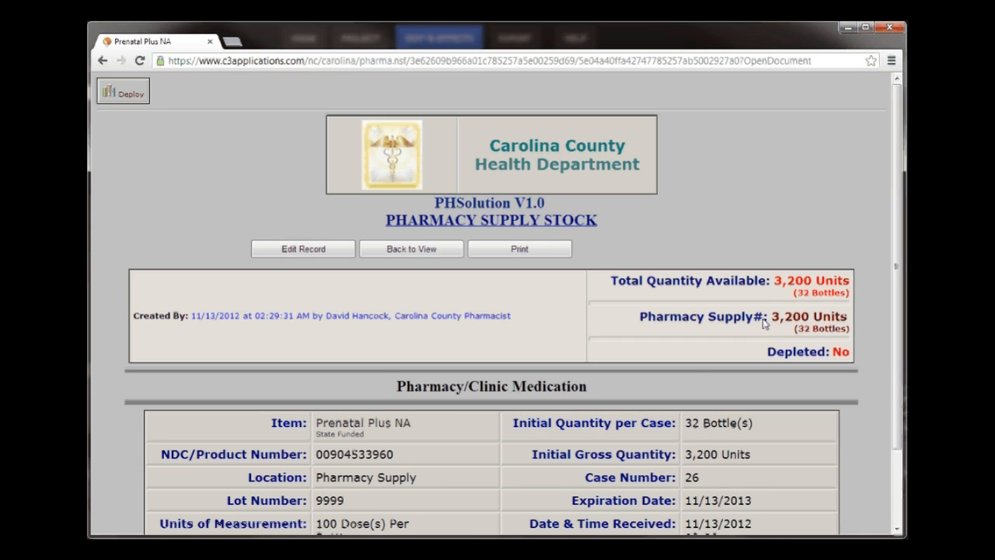
pyautogui.moveTo(898, 270); pyautogui.dragTo(906, 367)
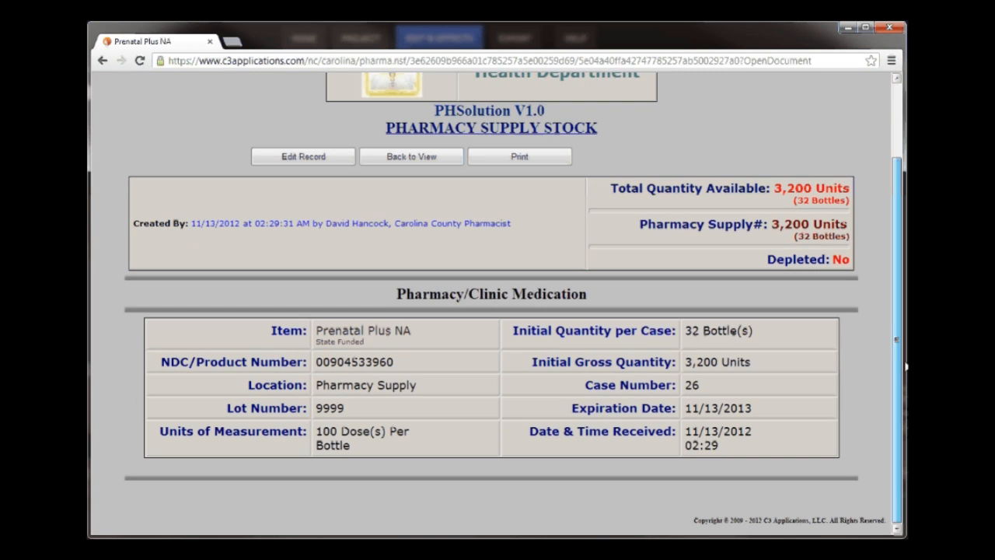
pyautogui.doubleClick(692, 385)
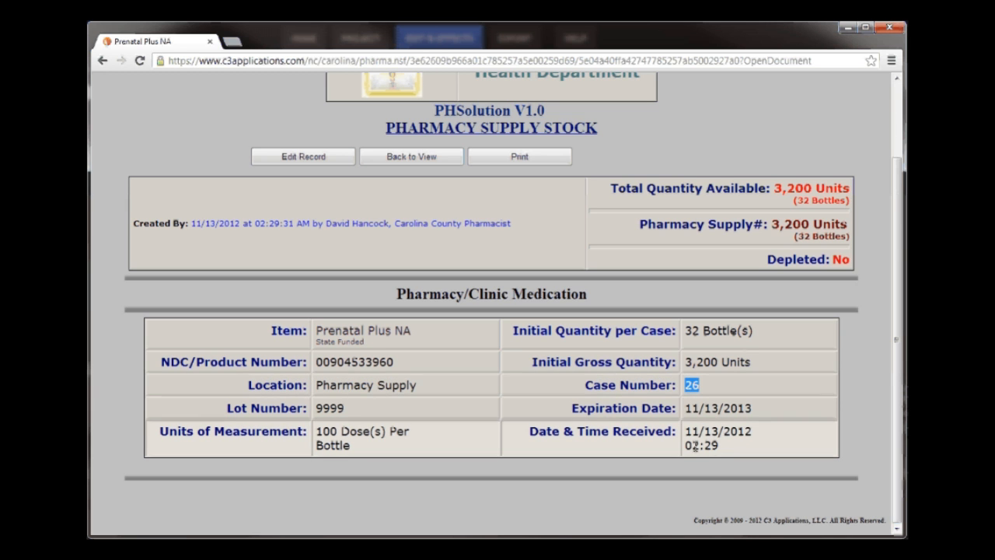
pyautogui.moveTo(894, 217); pyautogui.dragTo(894, 161)
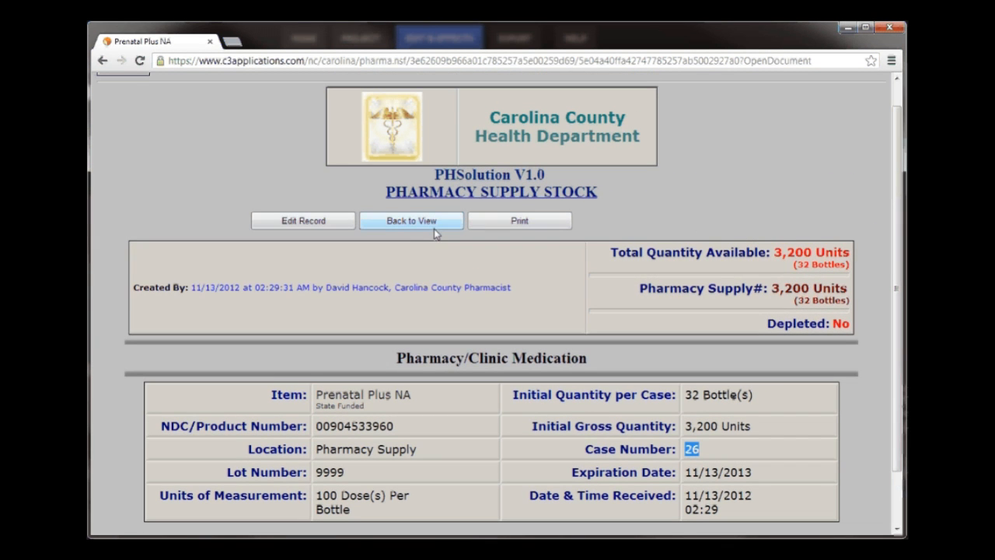
pyautogui.click(427, 224)
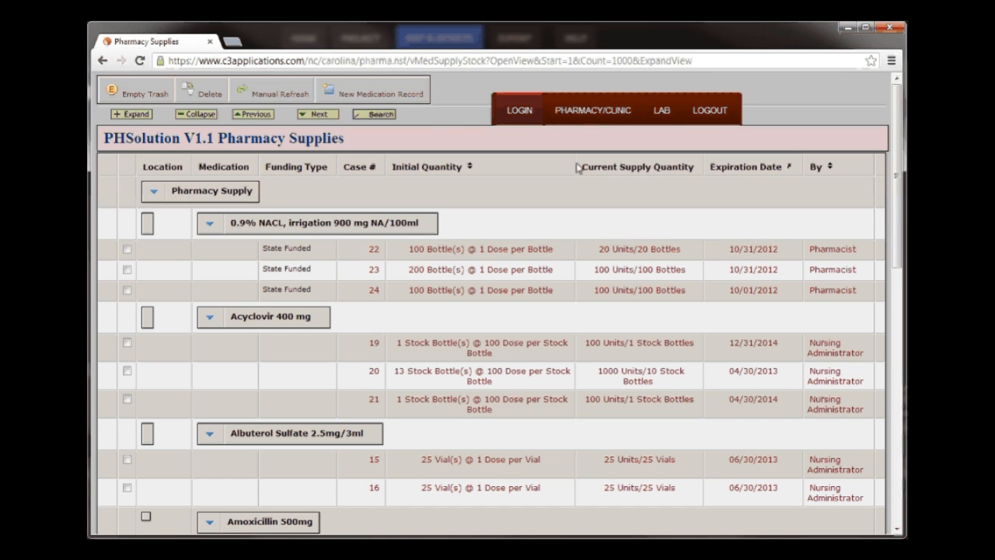
# - Open the Prenatal Plus stock record for case 4, check its available quantities, and return to the supply list
pyautogui.moveTo(589, 109)
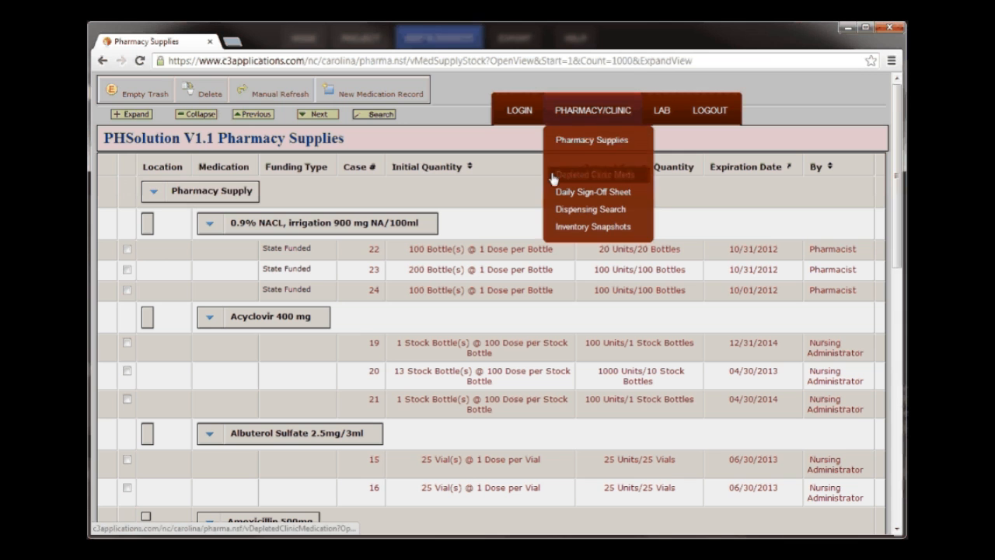
pyautogui.click(208, 226)
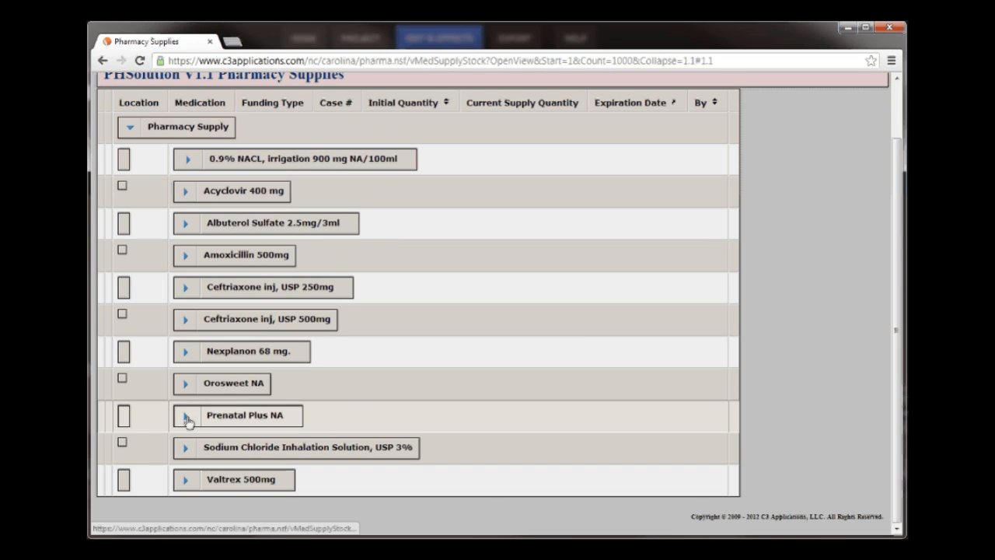
pyautogui.click(187, 414)
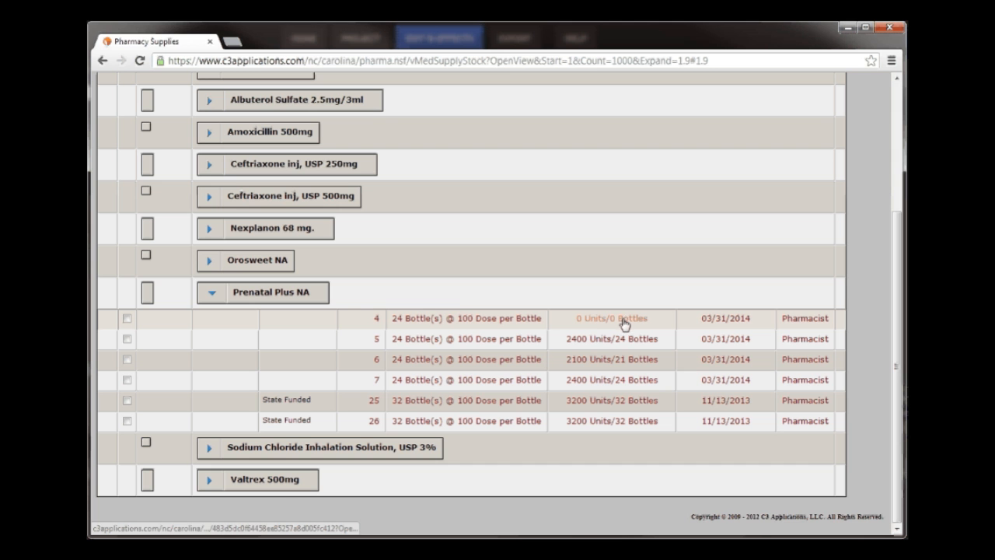
pyautogui.click(527, 321)
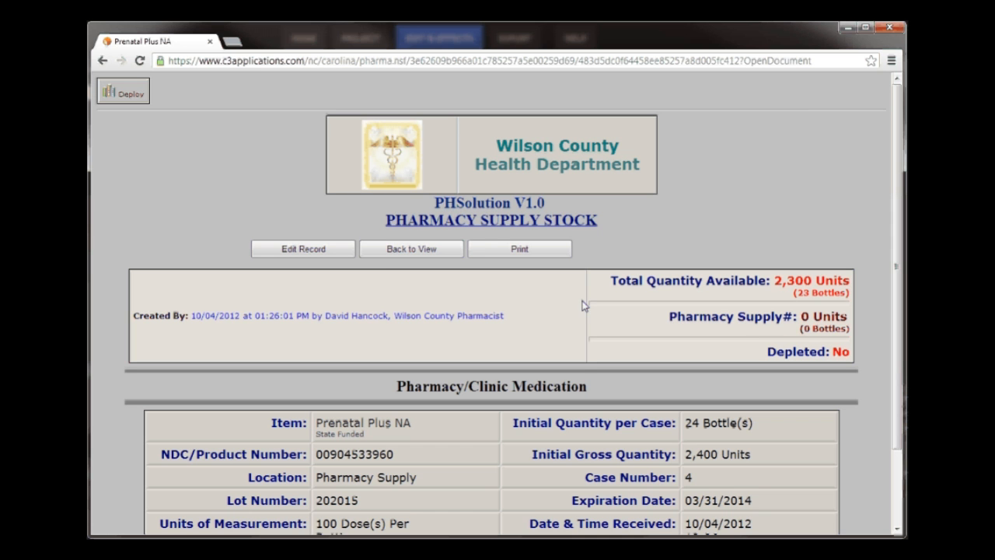
pyautogui.click(404, 250)
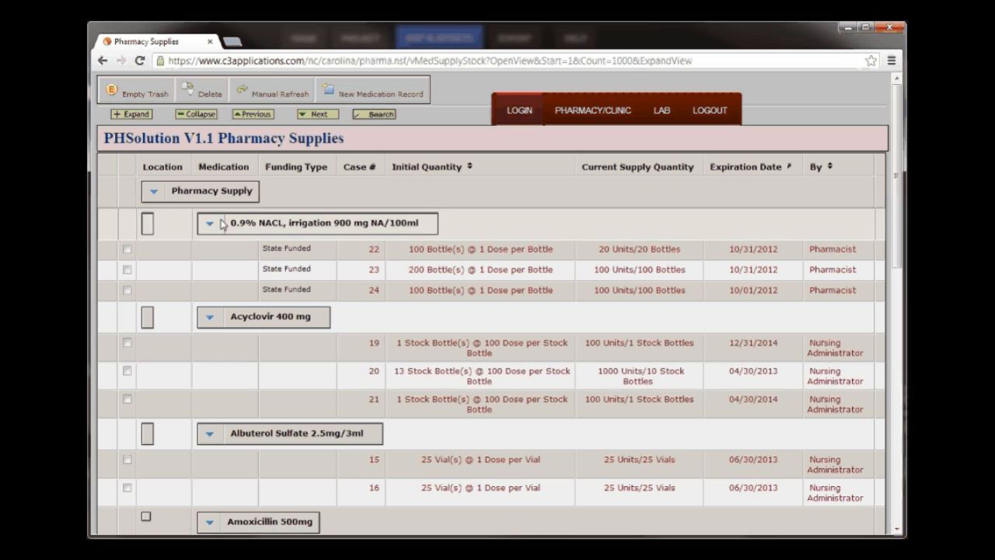
# - Expand Prenatal Plus NA under Pharmacy Supply and open the stock record for case 26
pyautogui.click(196, 113)
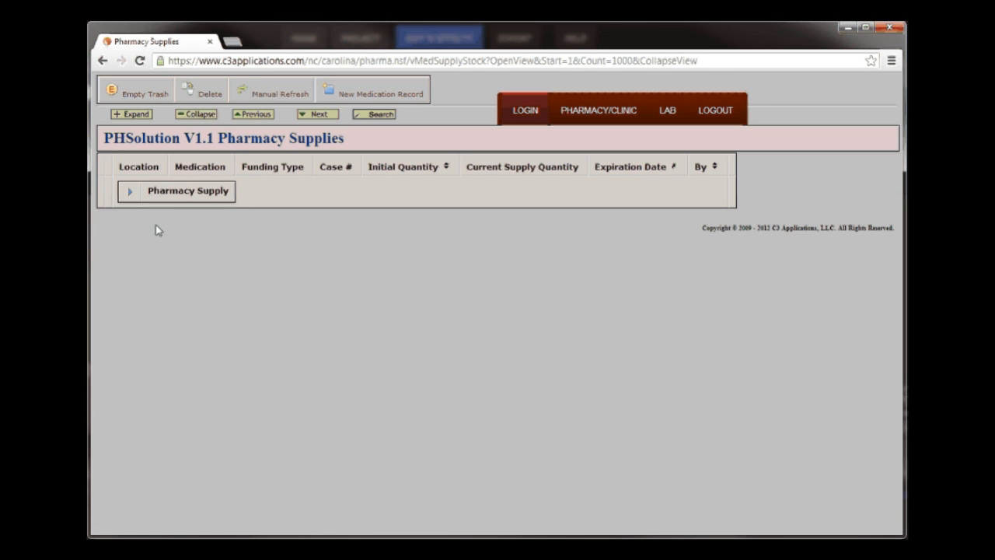
pyautogui.click(130, 191)
pyautogui.click(187, 417)
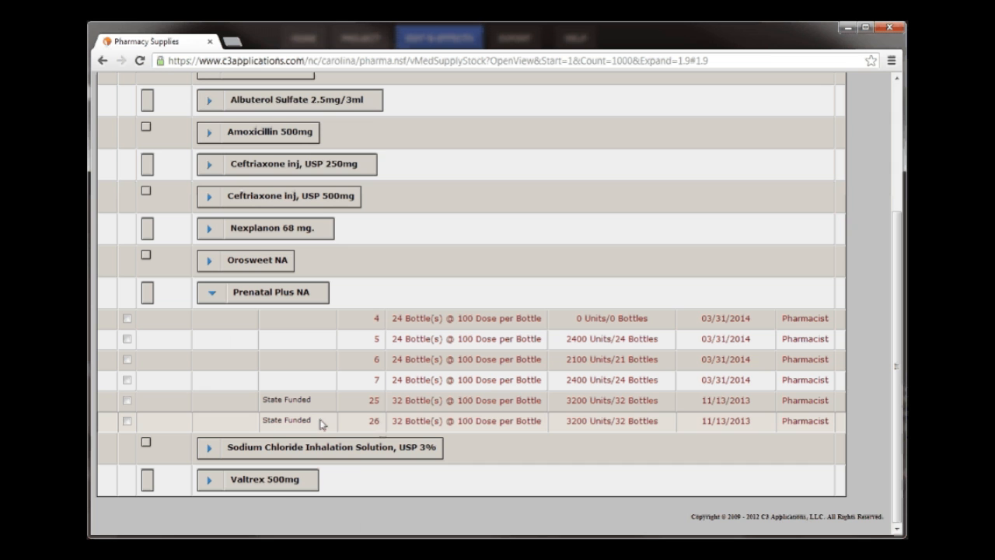
pyautogui.click(406, 425)
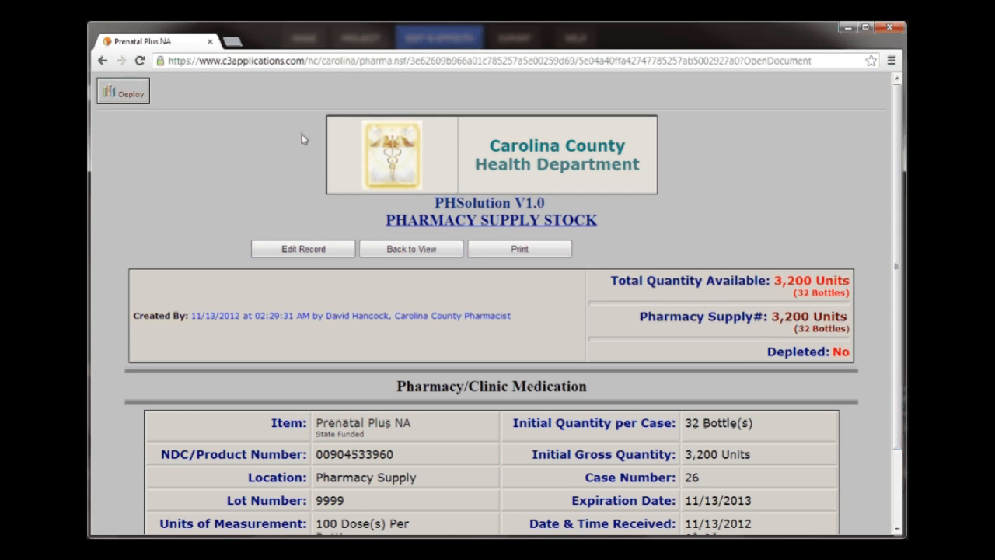
# - Deploy 32 bottles from this stock record to Clinic B and return to the supply list
pyautogui.click(130, 94)
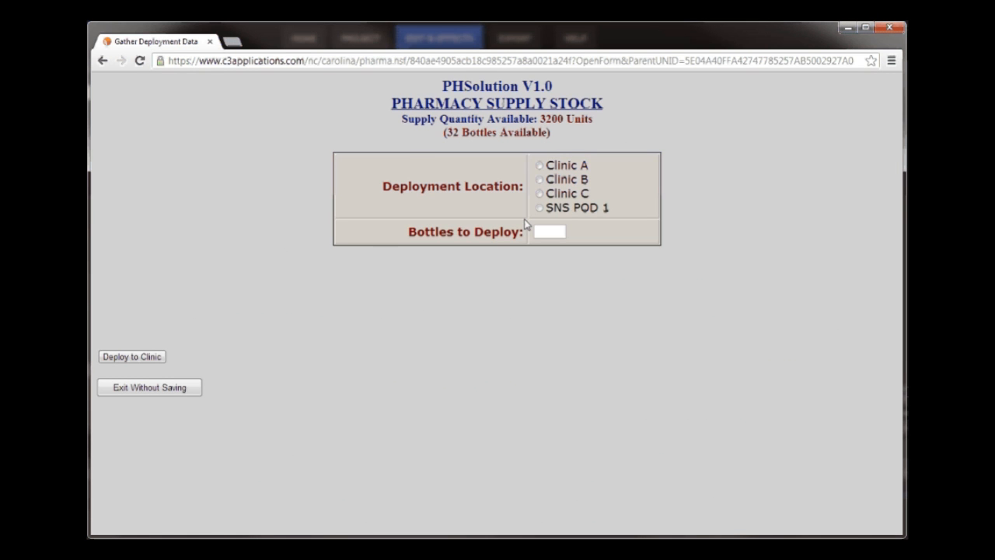
pyautogui.click(540, 180)
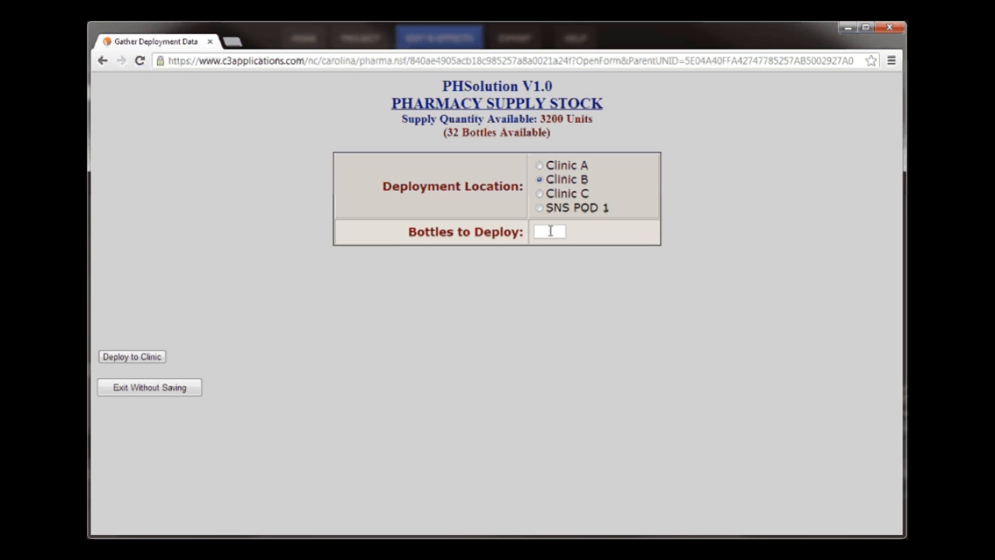
pyautogui.click(551, 231)
pyautogui.write('32')
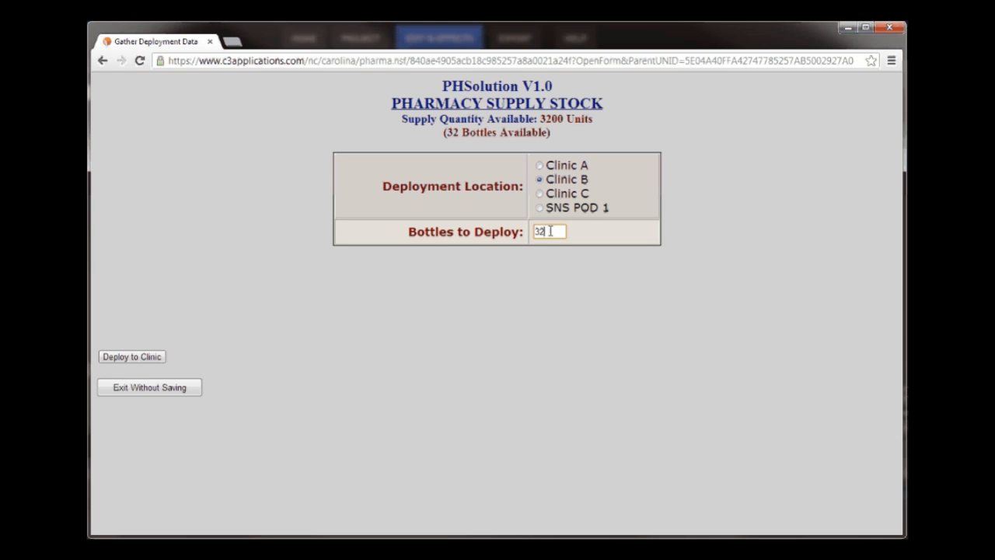
pyautogui.click(140, 357)
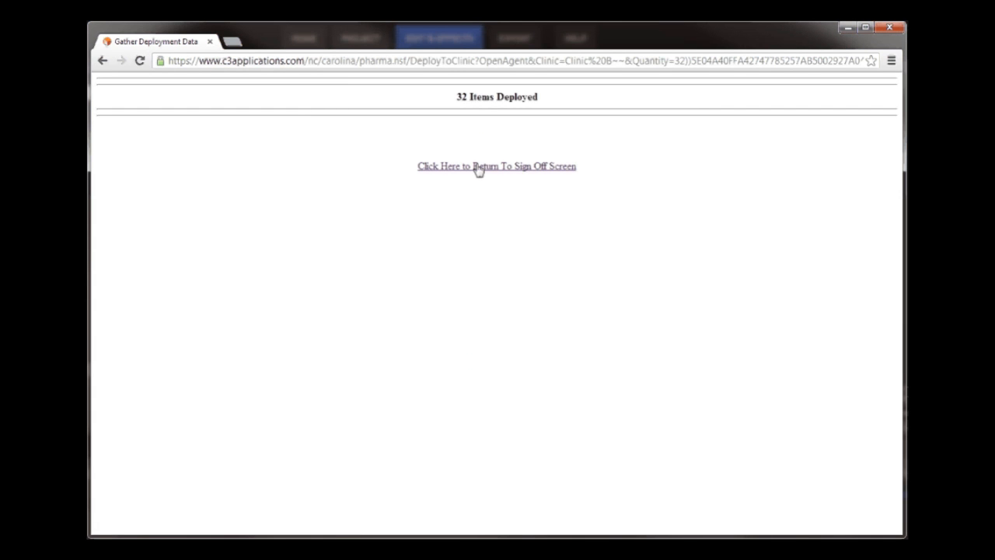
pyautogui.click(476, 167)
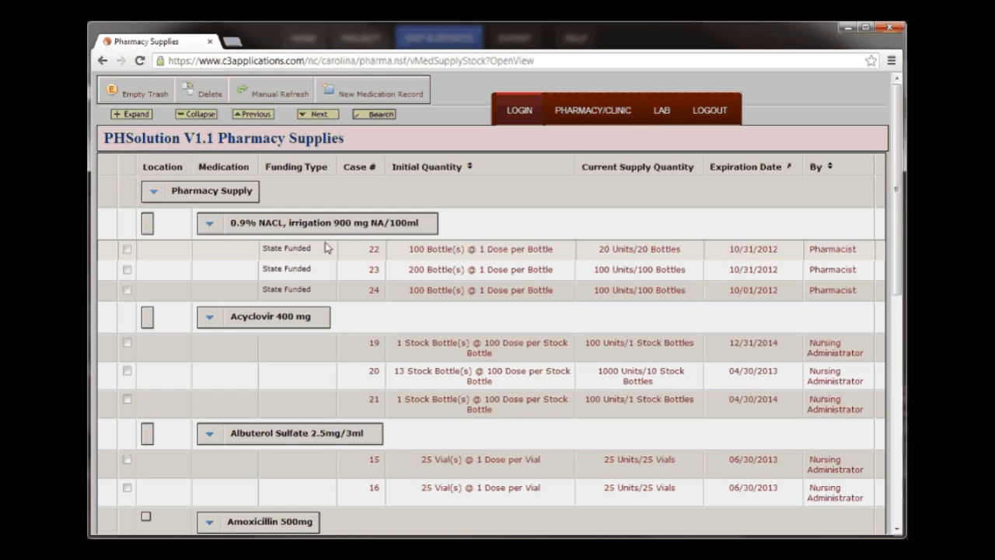
# - Open the Prenatal Plus NA stock record for case 26 under Pharmacy Supply, check its available quantities, and return to the supply list
pyautogui.click(196, 114)
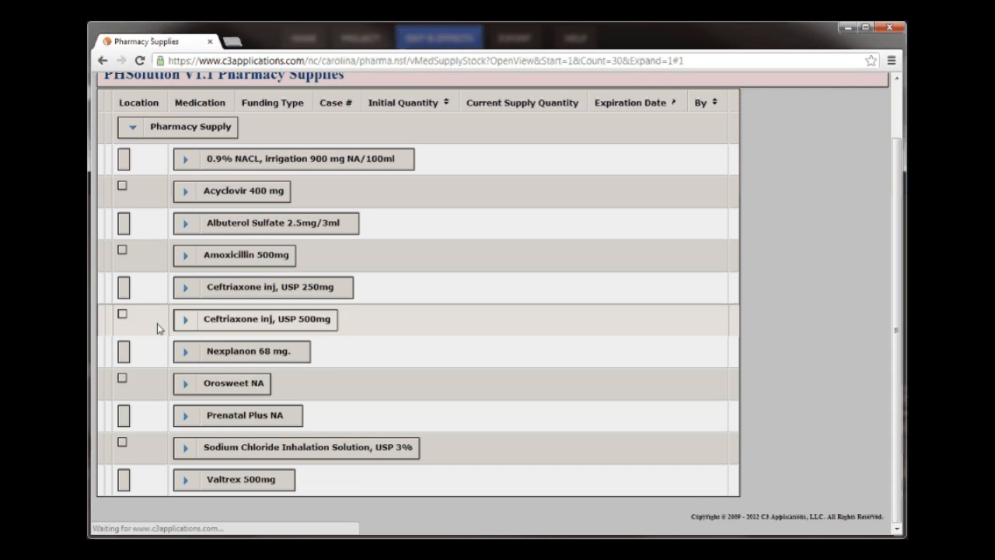
pyautogui.click(187, 413)
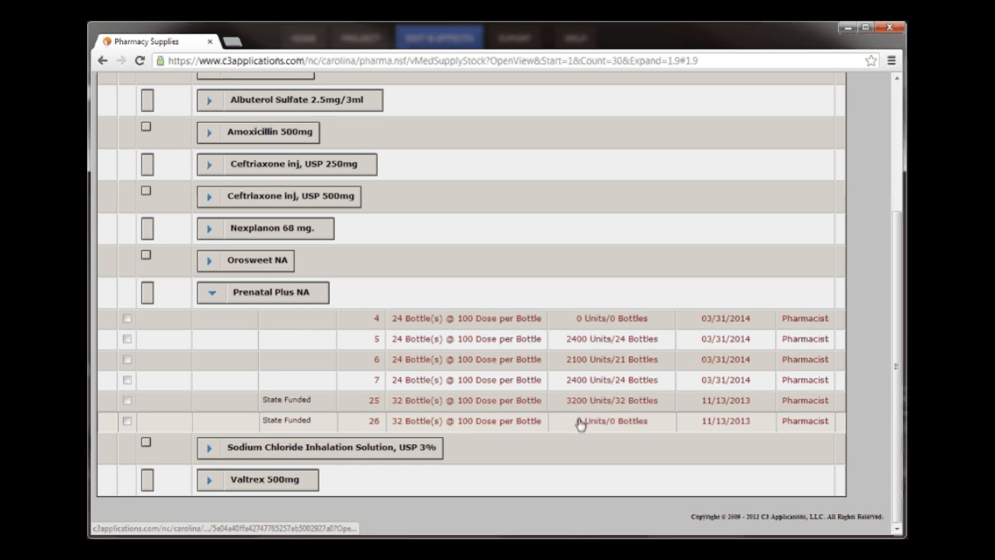
pyautogui.click(501, 427)
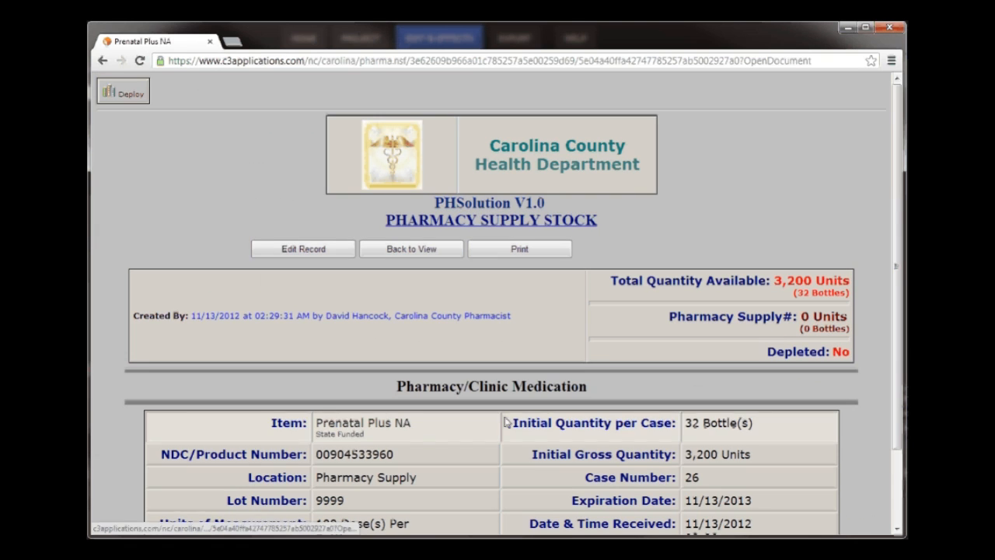
pyautogui.scroll(-2, 894, 295)
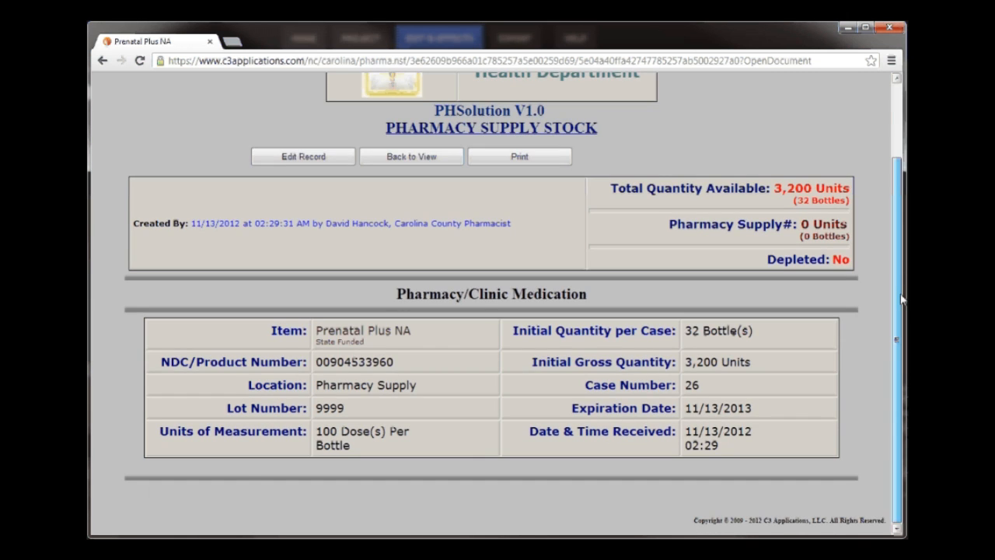
pyautogui.scroll(1, 877, 241)
pyautogui.click(411, 210)
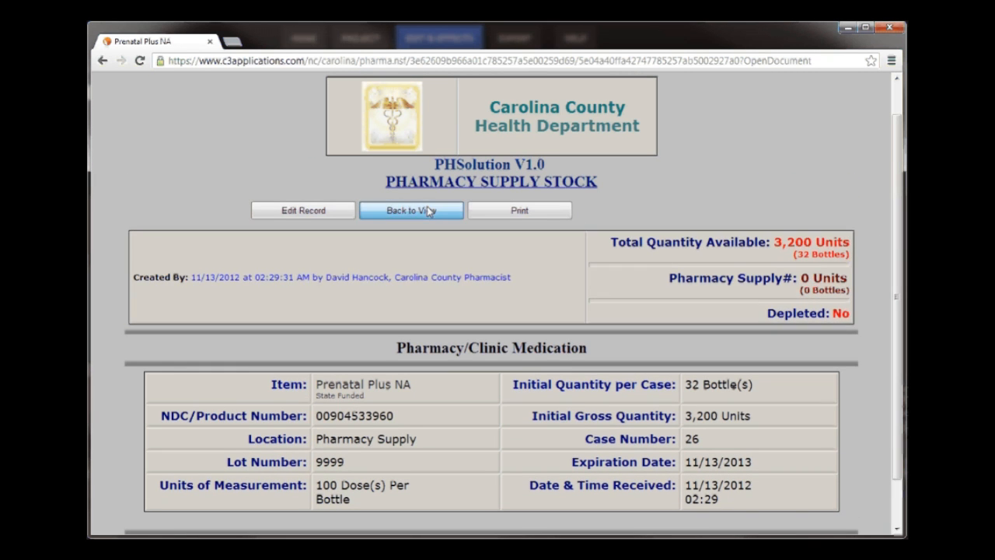
# - Open the Prenatal Plus NA record for Clinic B in the working clinic medications, review its details, and return to the list
pyautogui.moveTo(609, 111)
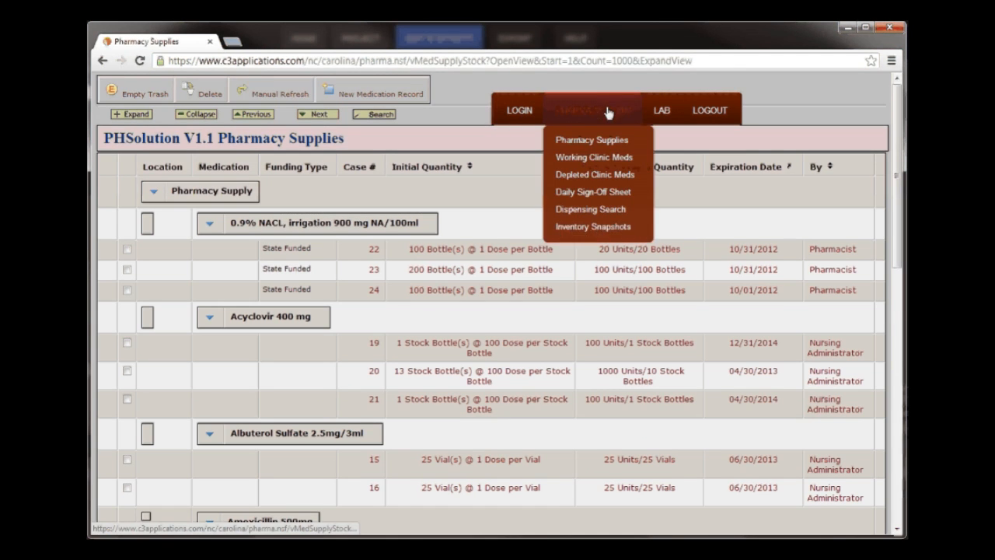
pyautogui.click(598, 162)
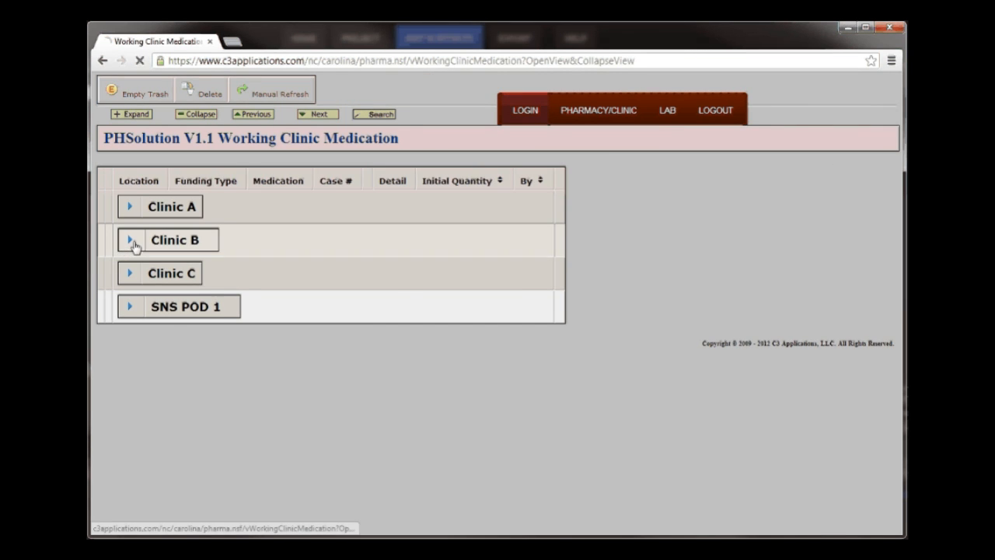
pyautogui.click(130, 241)
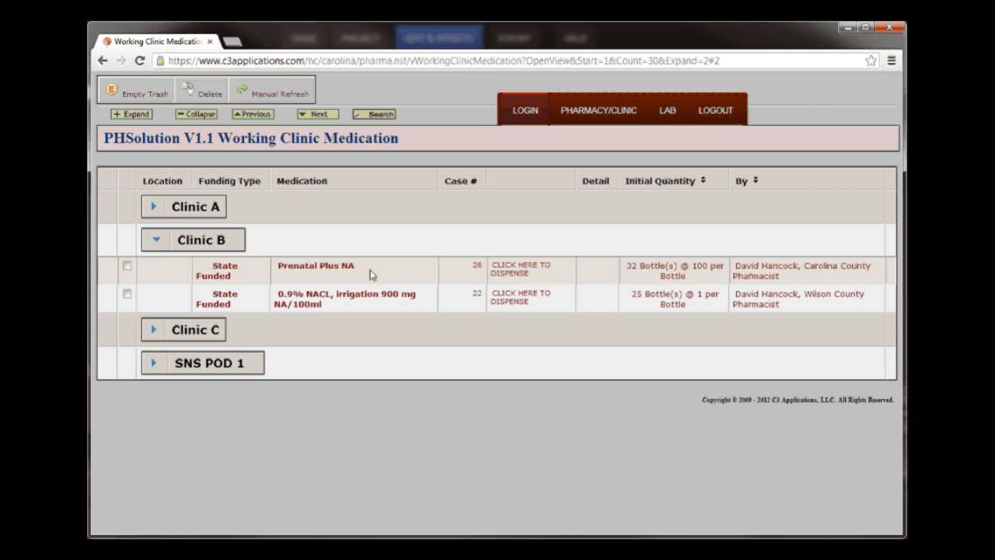
pyautogui.click(342, 266)
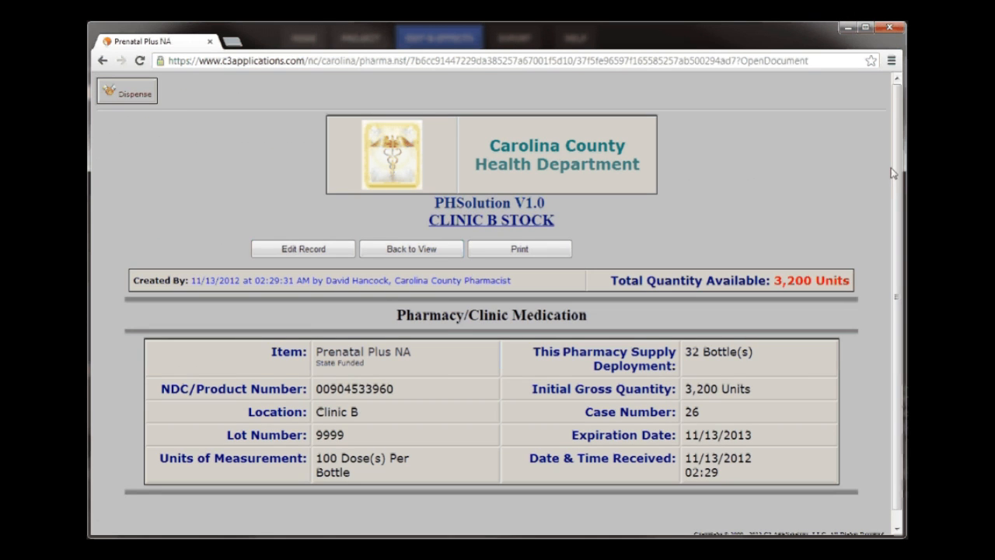
pyautogui.moveTo(893, 169); pyautogui.dragTo(893, 230)
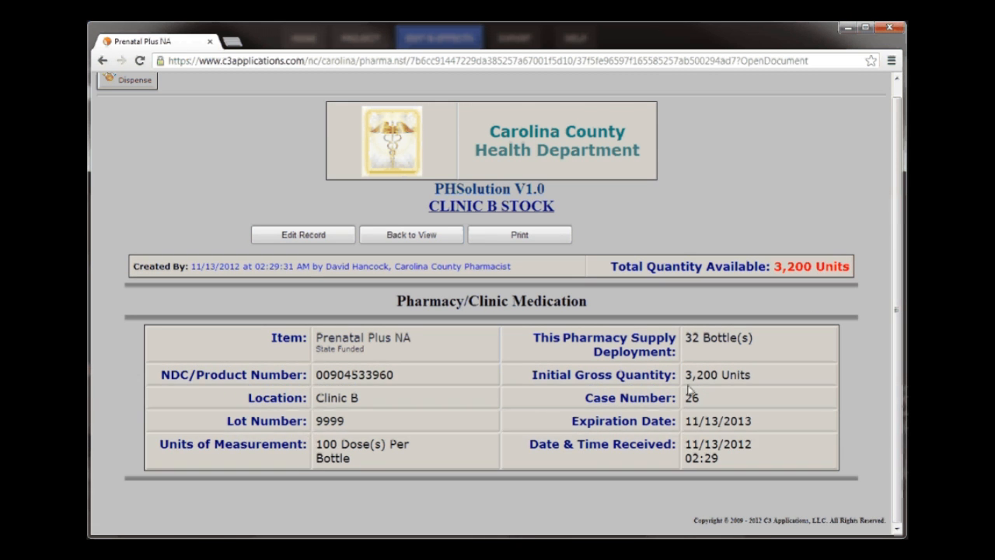
pyautogui.click(386, 236)
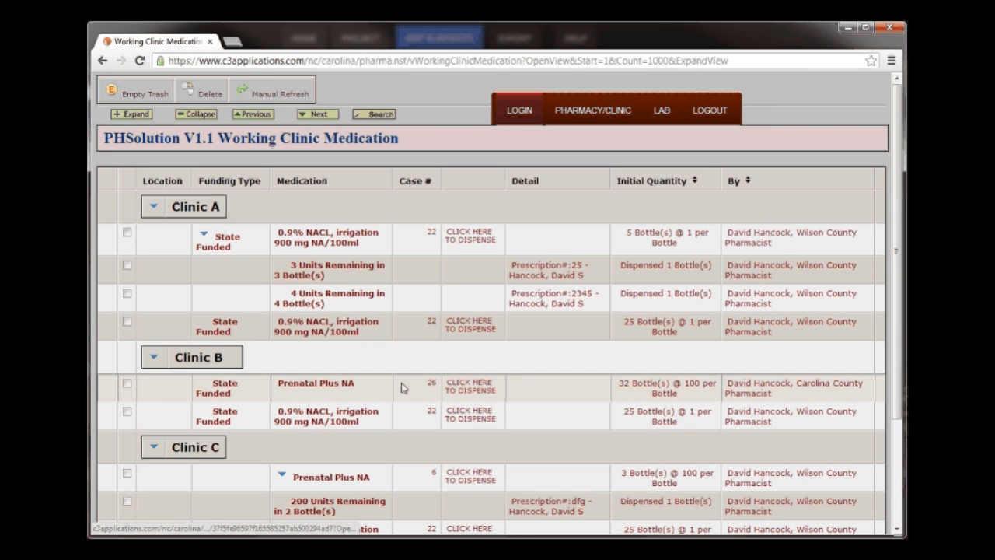
# - Start a dispensing record for Clinic B's Prenatal Plus NA case 26 and set the bottles dispensed to 1
pyautogui.click(467, 391)
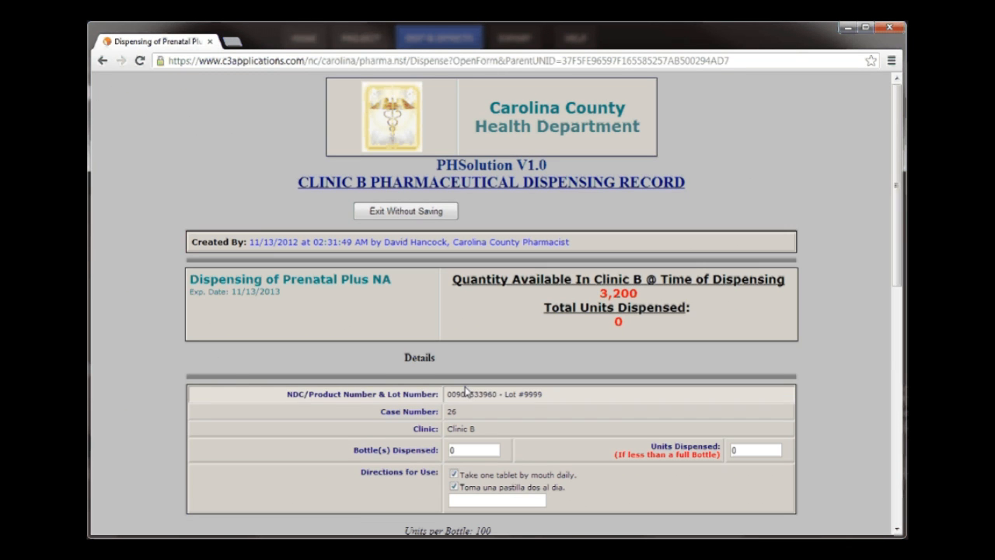
pyautogui.scroll(-3, 545, 192)
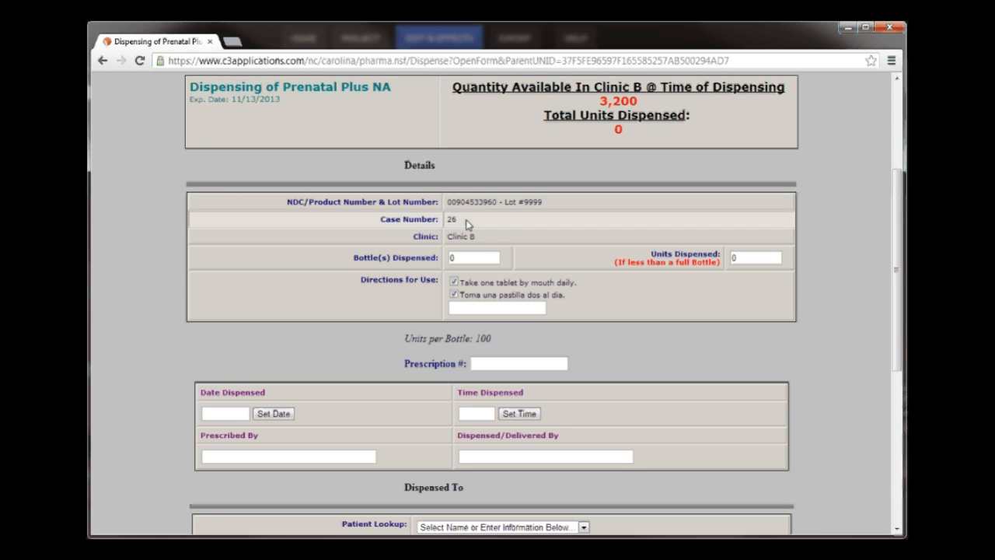
pyautogui.doubleClick(458, 257)
pyautogui.press('BackSpace')
pyautogui.write('1')
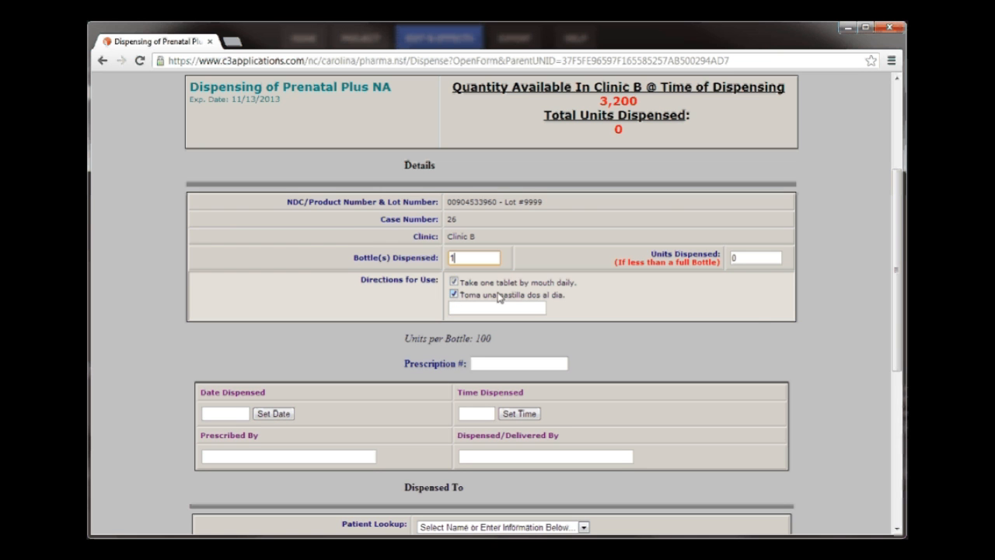
pyautogui.moveTo(894, 312); pyautogui.dragTo(898, 358)
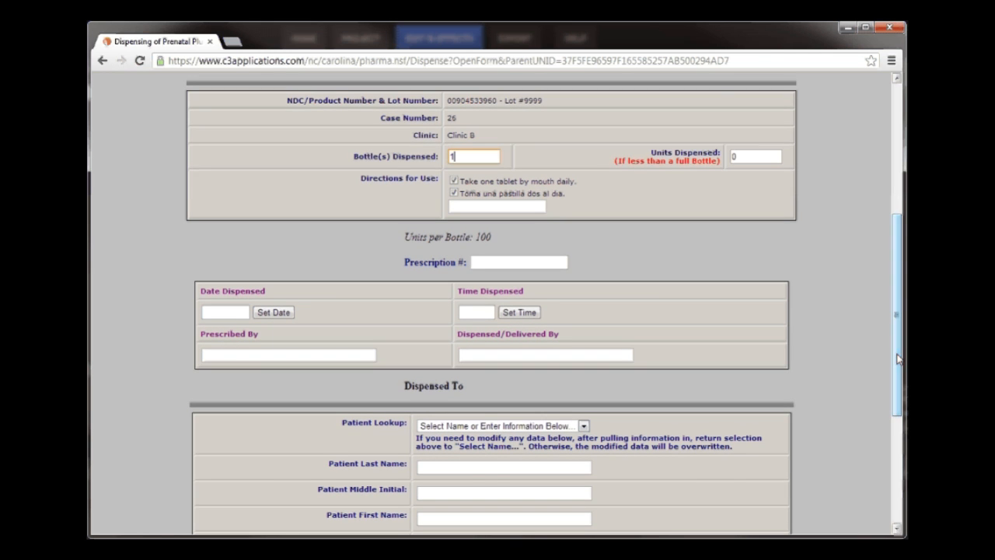
pyautogui.press('Tab')
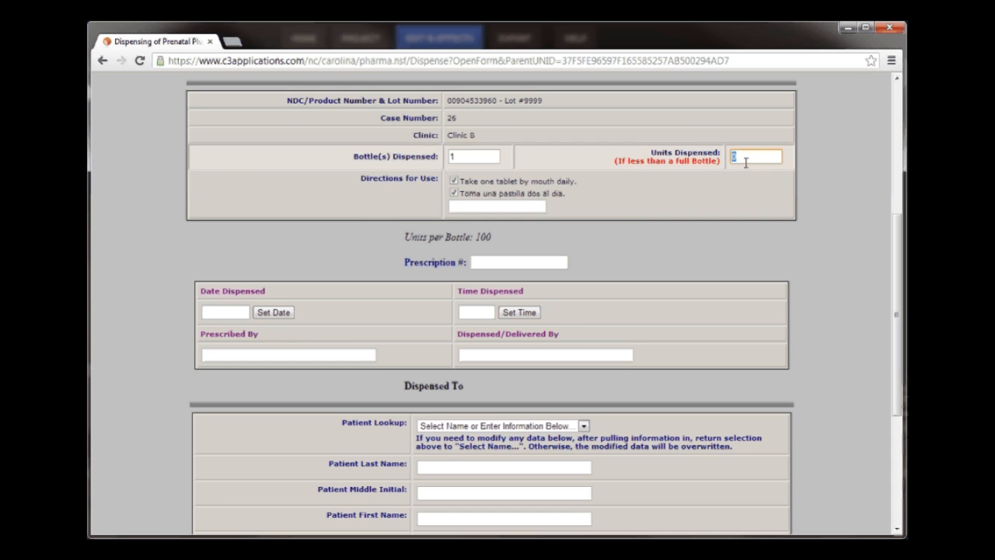
# - Enter the prescription number and set the dispensing date and time to the current ones
pyautogui.click(524, 266)
pyautogui.write('1234')
pyautogui.click(268, 313)
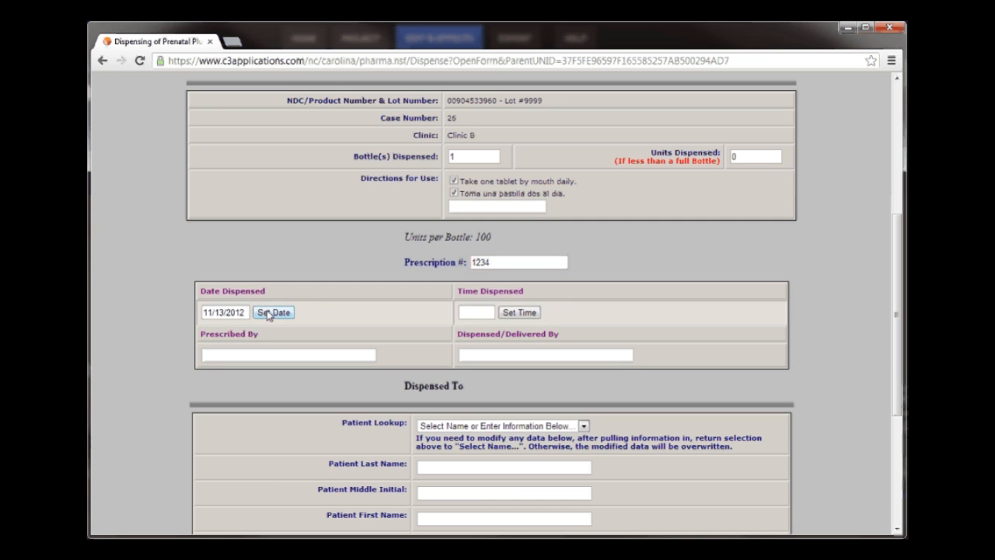
pyautogui.click(520, 313)
# - Fill in the prescriber's name and the name of the person who dispensed the medication
pyautogui.click(343, 354)
pyautogui.write('D')
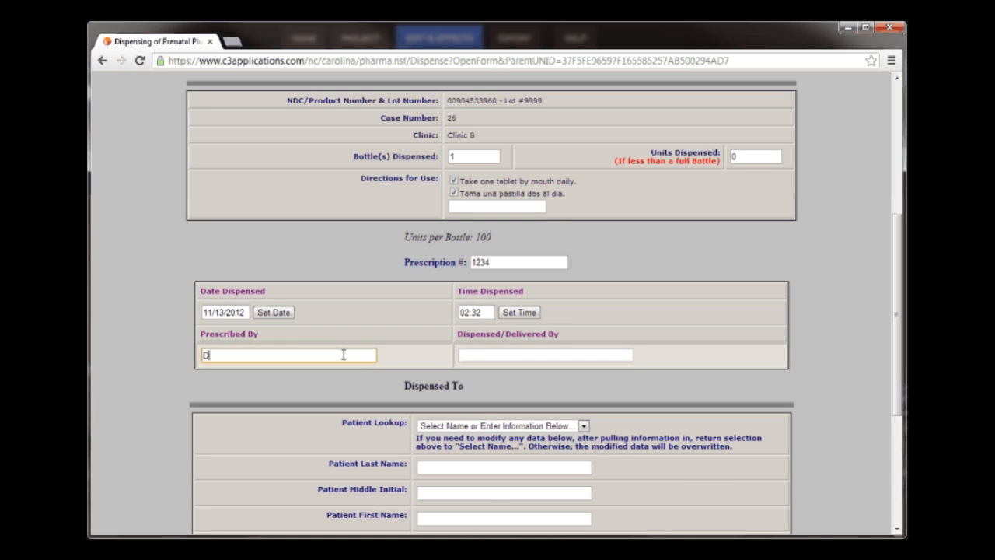
pyautogui.write('. Johnson')
pyautogui.click(597, 356)
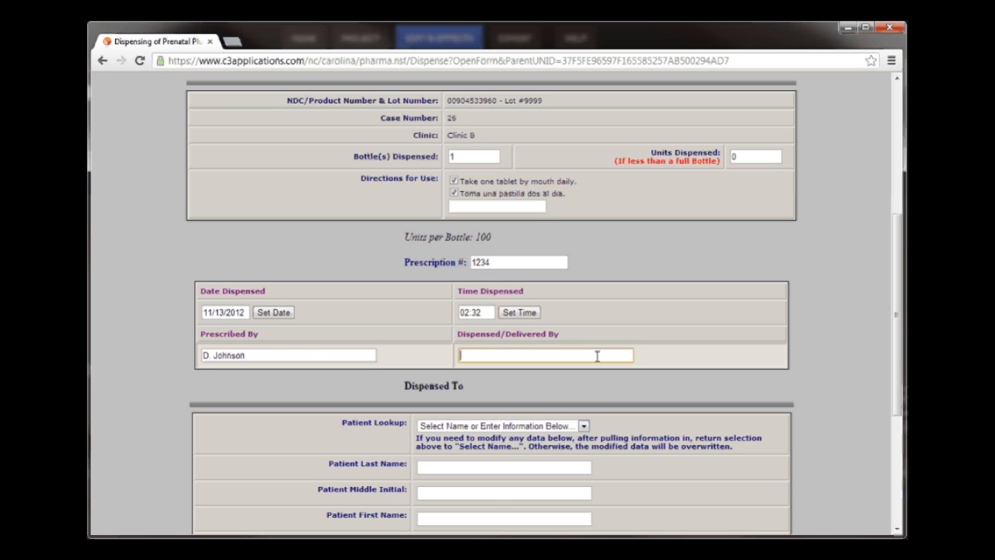
pyautogui.write('J. Smith')
# - Fill in the patient information from the existing patient in the lookup, and save the dispensing record
pyautogui.moveTo(895, 330); pyautogui.dragTo(894, 405)
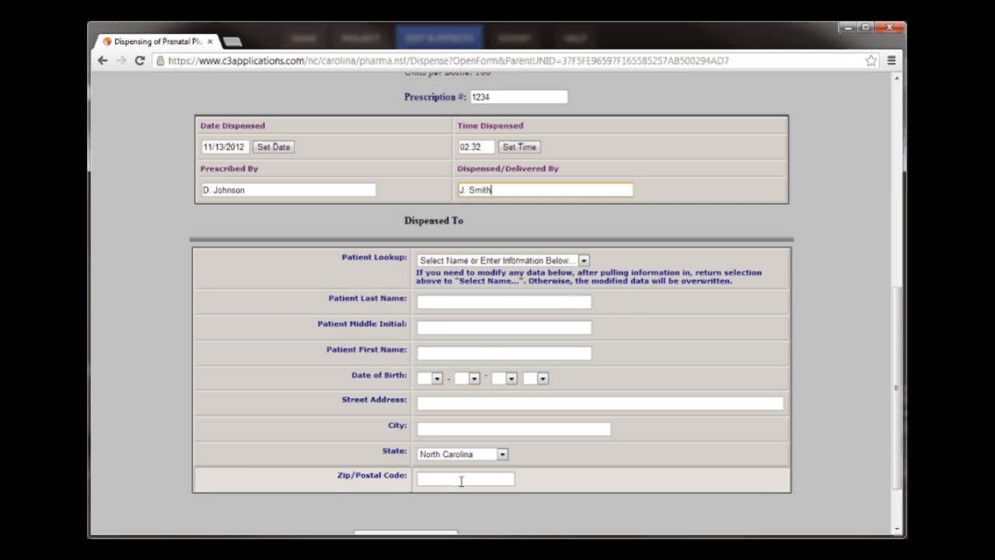
pyautogui.click(583, 261)
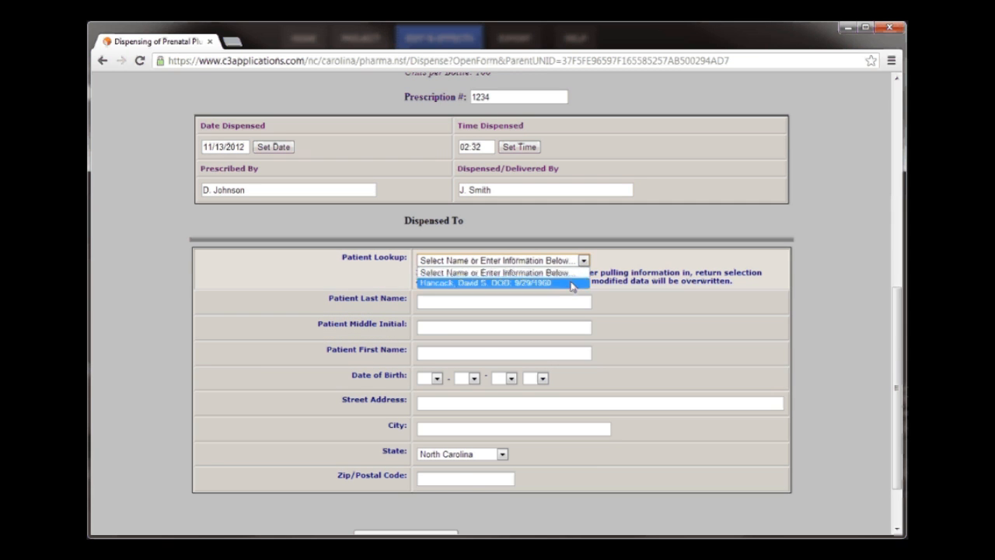
pyautogui.click(544, 283)
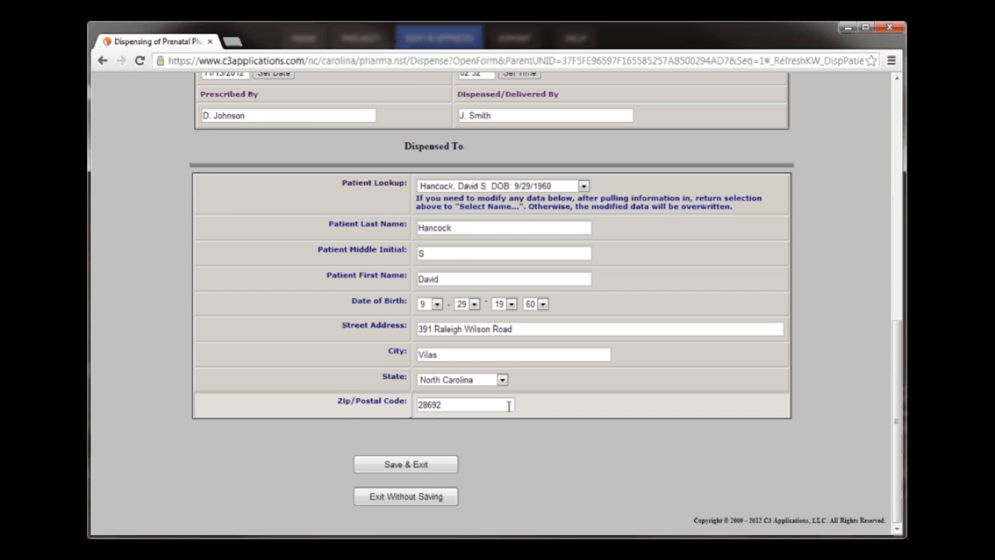
pyautogui.click(433, 467)
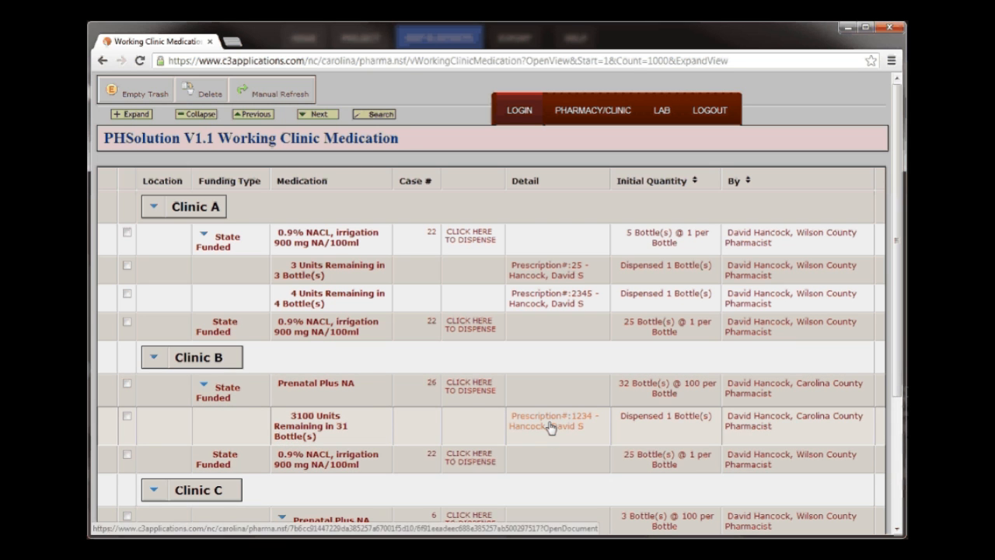
# - Open the new Clinic B dispensing record's label, enlarge its text area, try to print it, and return to the clinic medication list
pyautogui.click(551, 424)
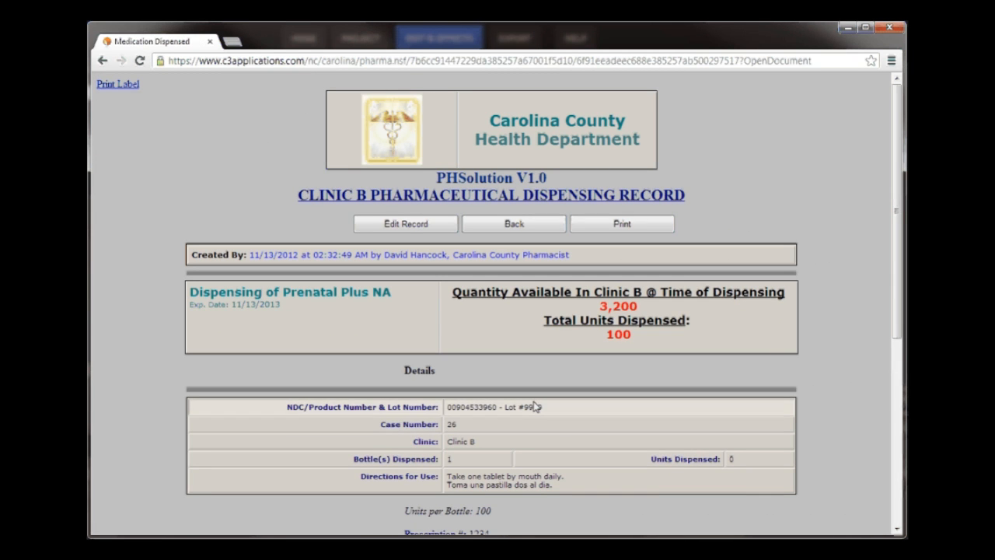
pyautogui.click(115, 86)
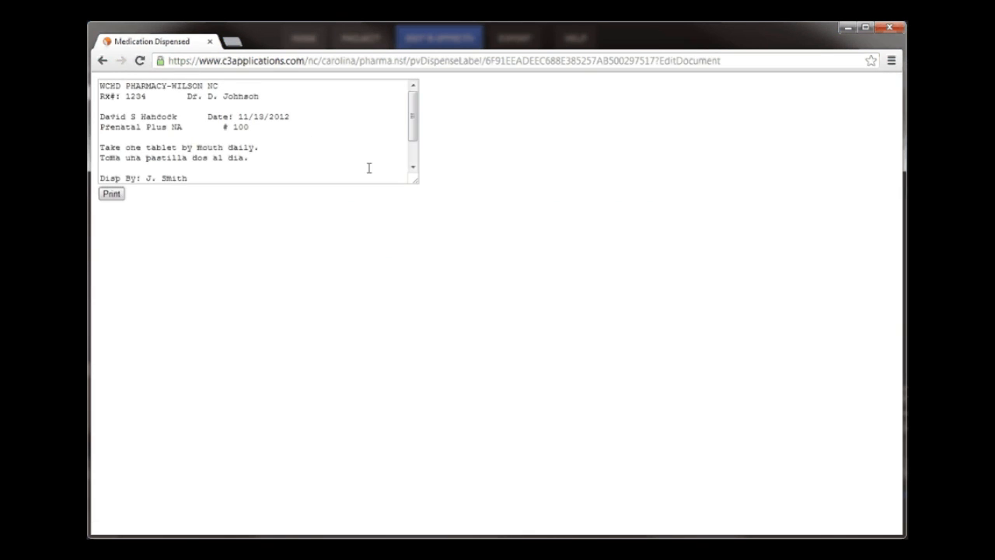
pyautogui.moveTo(414, 183); pyautogui.dragTo(489, 267)
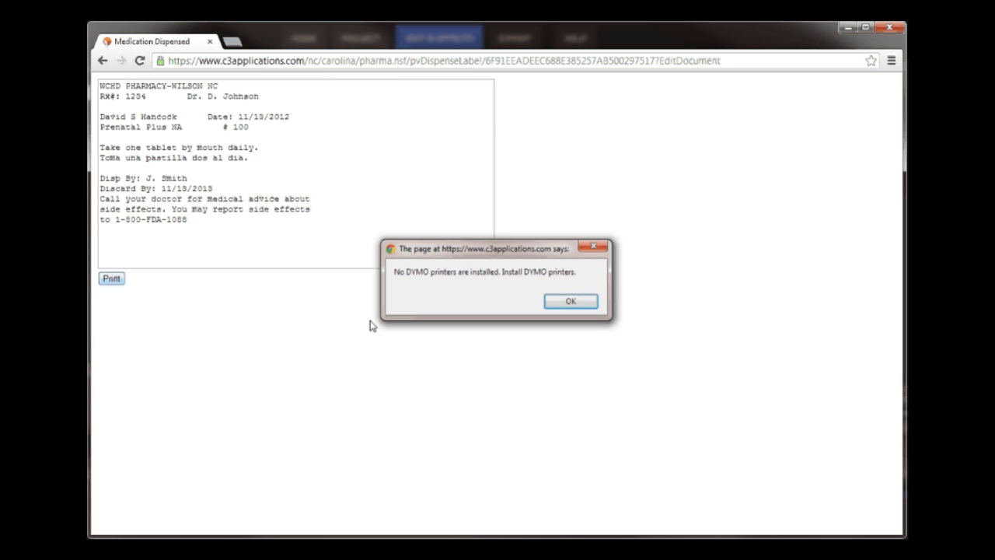
pyautogui.click(569, 301)
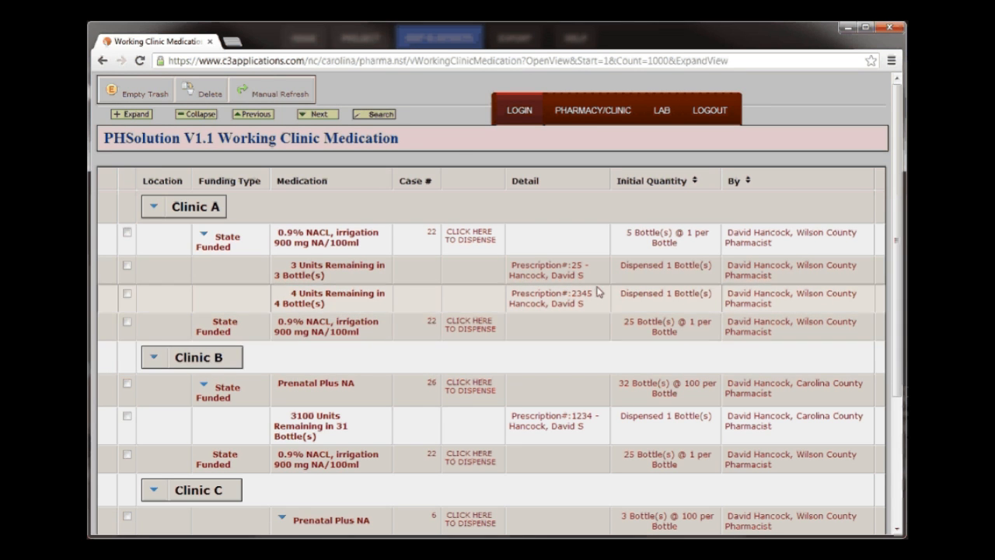
# - Check the available quantity in Clinic B's Prenatal Plus NA case 26 record and return to the clinic medication list
pyautogui.click(328, 387)
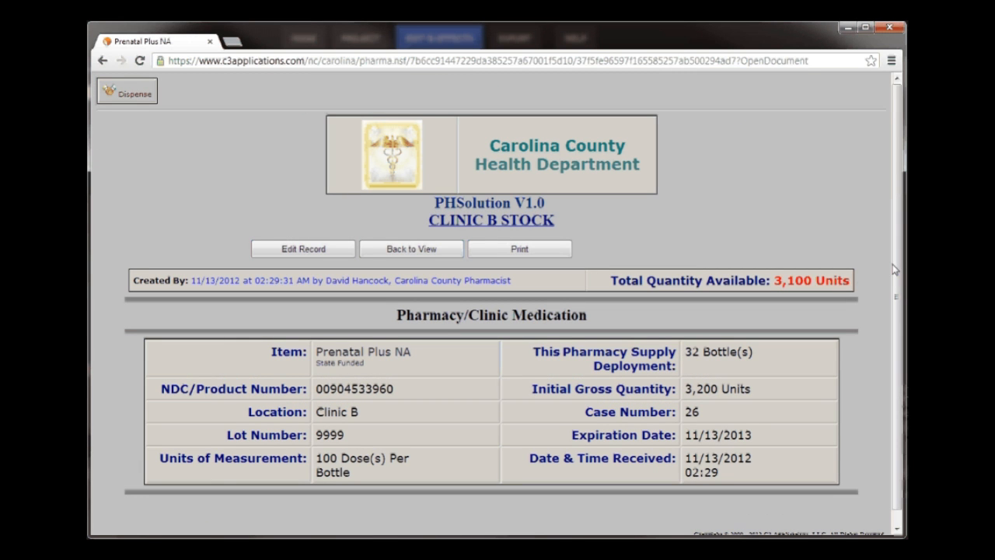
pyautogui.moveTo(898, 269)
pyautogui.mouseDown()
pyautogui.moveTo(907, 338)
pyautogui.moveTo(899, 261)
pyautogui.mouseUp()
pyautogui.click(396, 251)
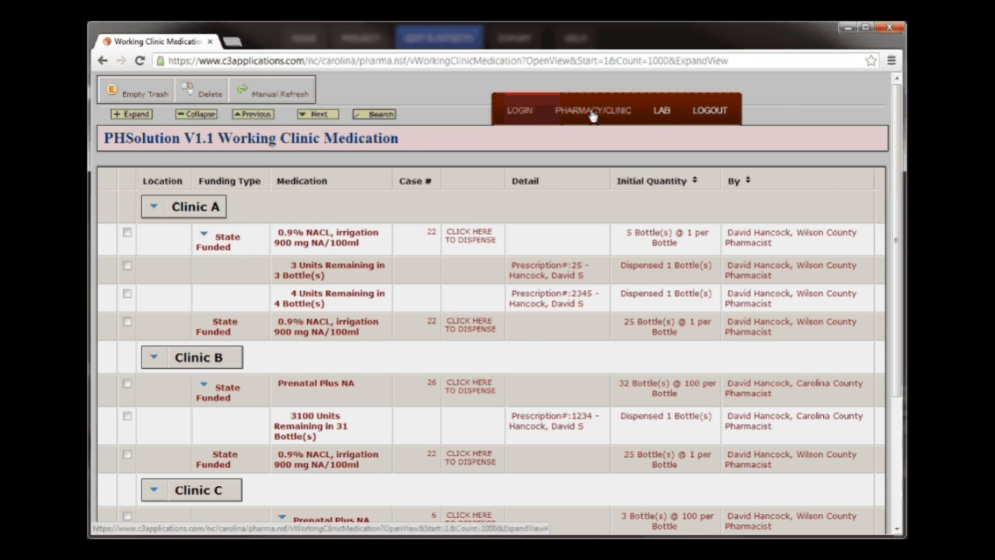
# - Create a new medication inventory snapshot in the inventory snapshots view
pyautogui.click(594, 111)
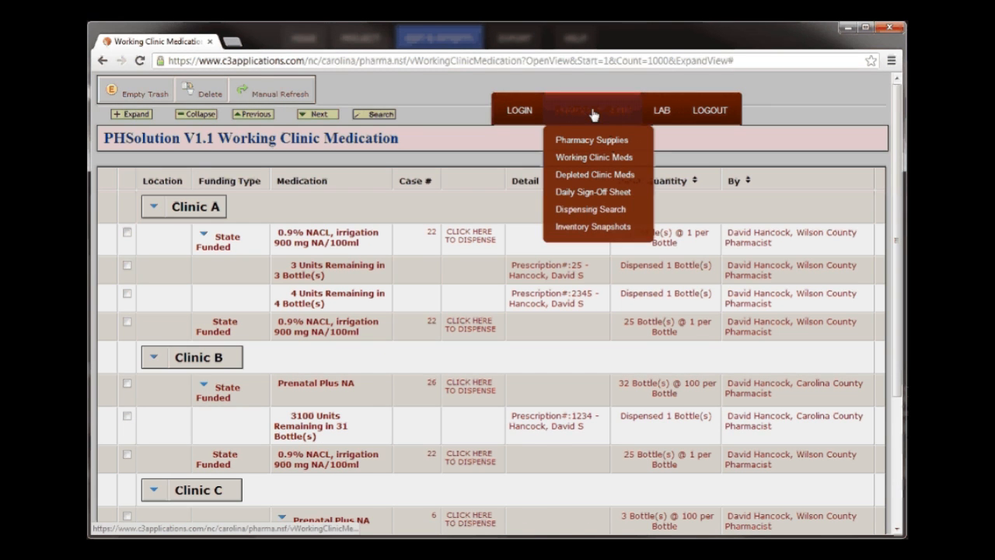
pyautogui.click(598, 227)
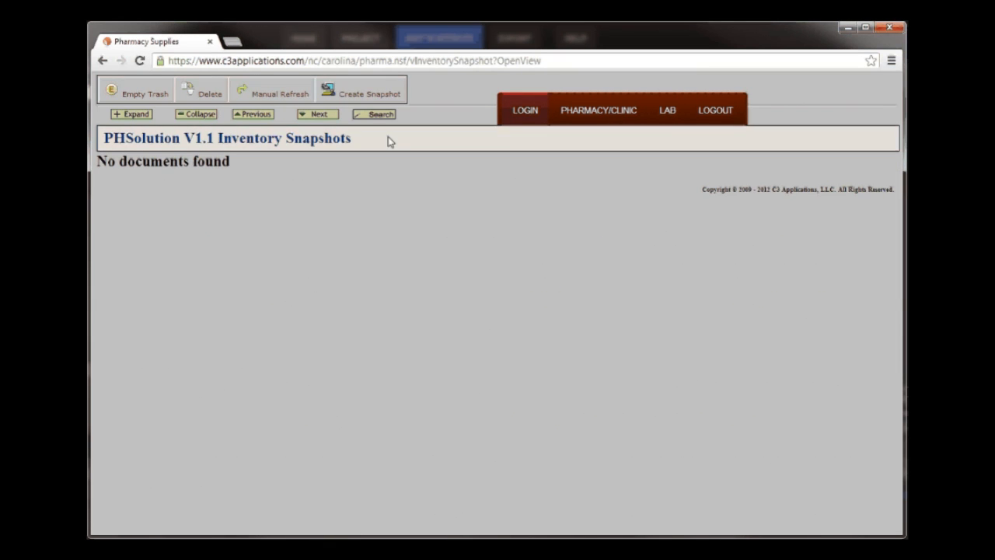
pyautogui.click(381, 96)
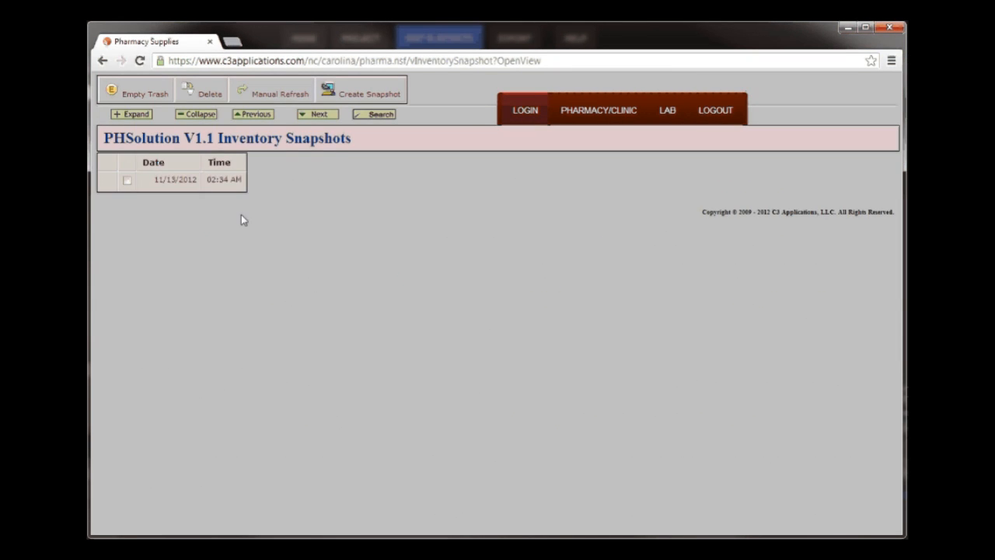
# - Open the new inventory snapshot and examine the Prenatal Plus NA quantities by case, location and grand total
pyautogui.click(225, 181)
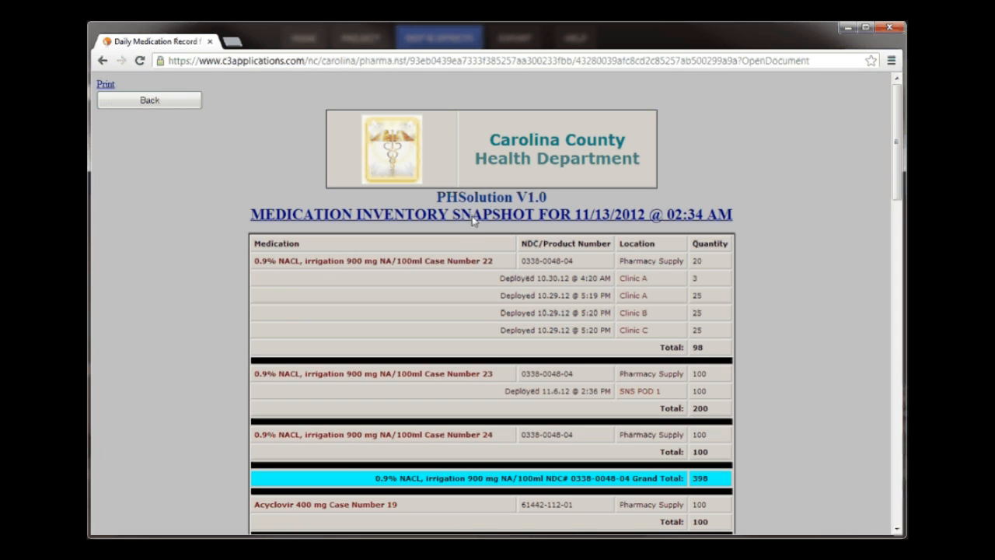
pyautogui.moveTo(902, 117); pyautogui.dragTo(902, 346)
pyautogui.scroll(-5, 628, 527)
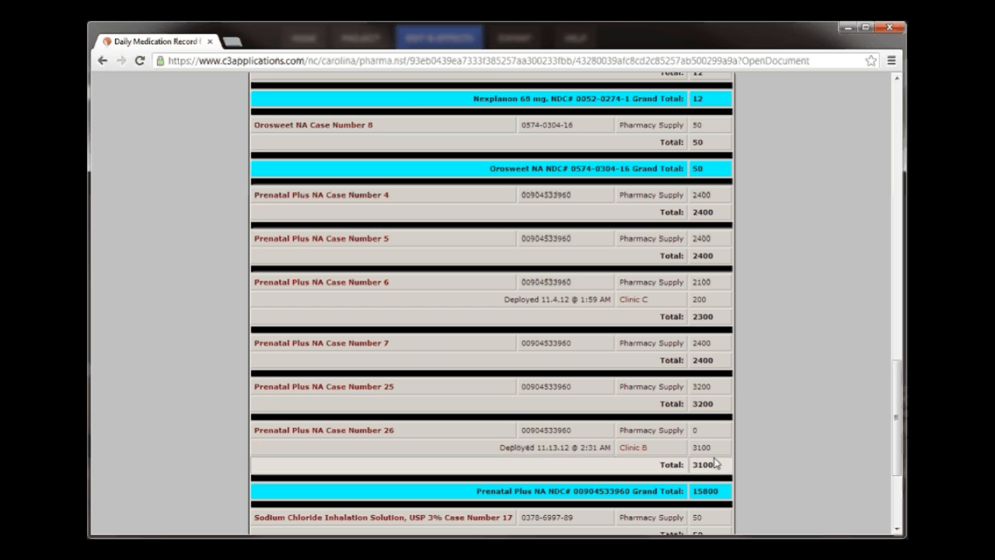
# - Open the Clinic B stock record for Prenatal Plus NA case 26 from the snapshot, then return to the inventory snapshots list
pyautogui.click(636, 450)
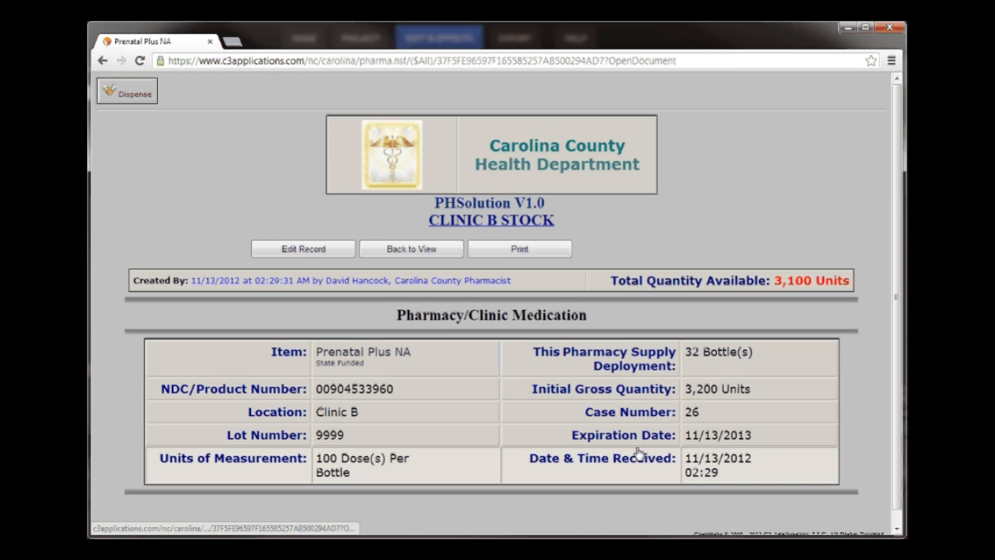
pyautogui.click(408, 250)
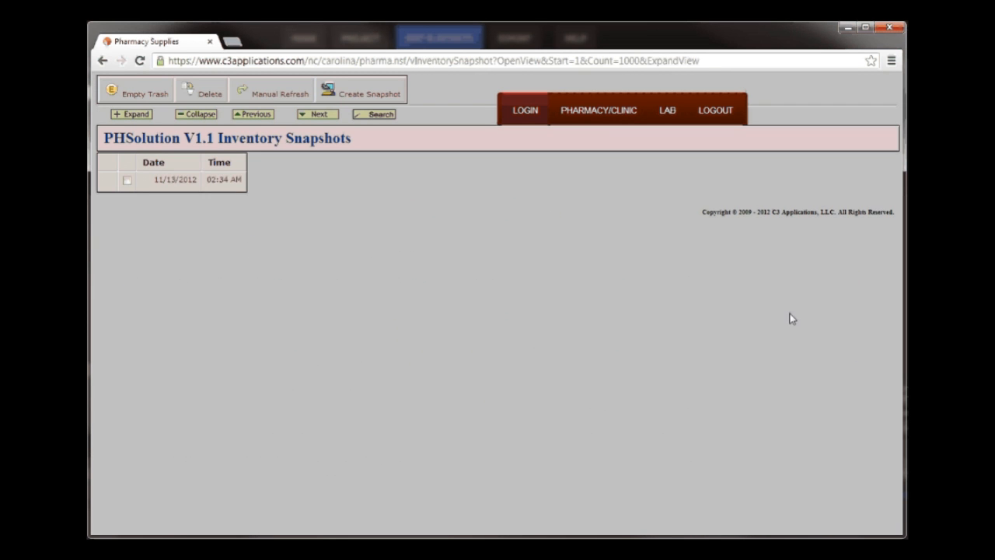
# - Reopen the 11/13/2012 inventory snapshot and review the case totals and grand totals from Prenatal Plus NA through the end of the report
pyautogui.click(223, 181)
pyautogui.moveTo(900, 164); pyautogui.dragTo(891, 280)
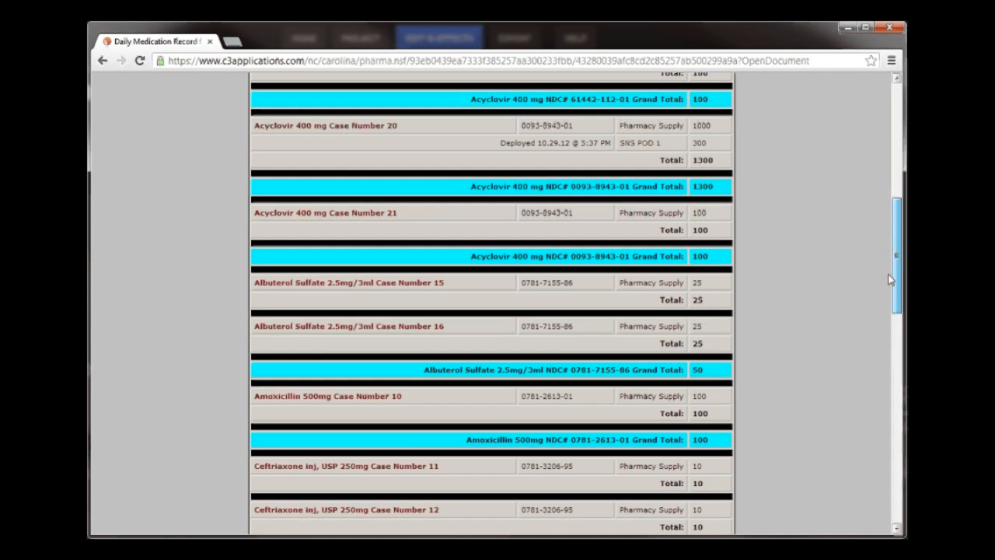
pyautogui.click(900, 460)
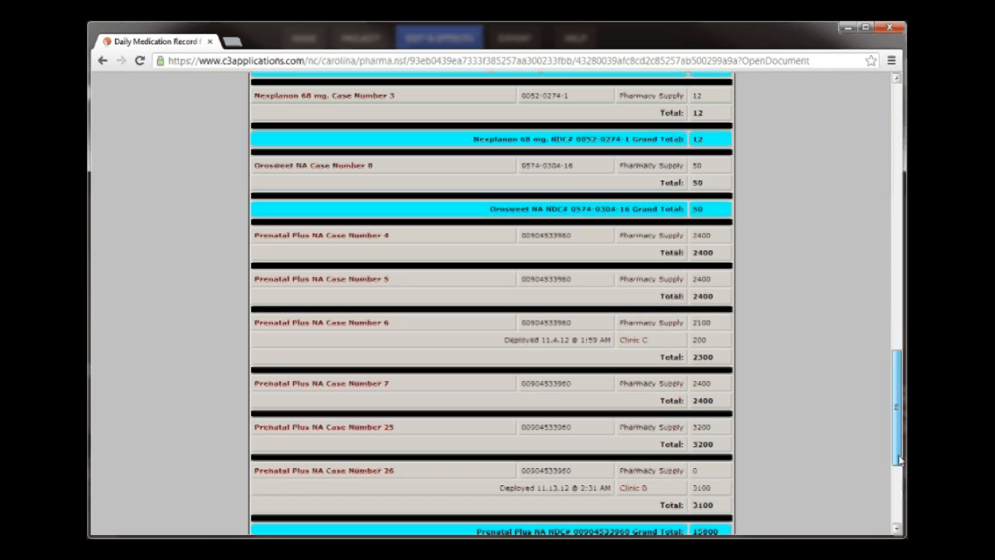
pyautogui.scroll(-1, 679, 504)
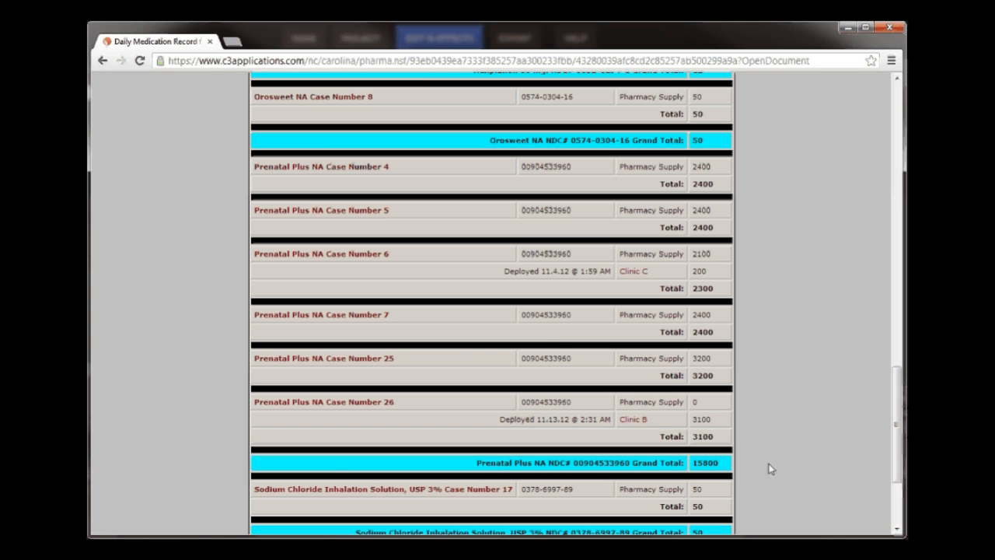
pyautogui.moveTo(896, 433); pyautogui.dragTo(895, 461)
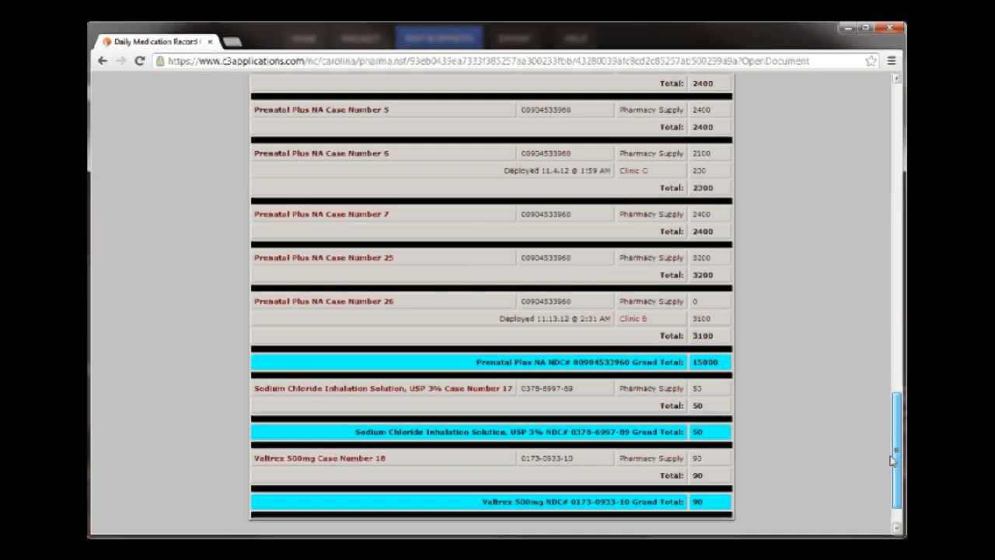